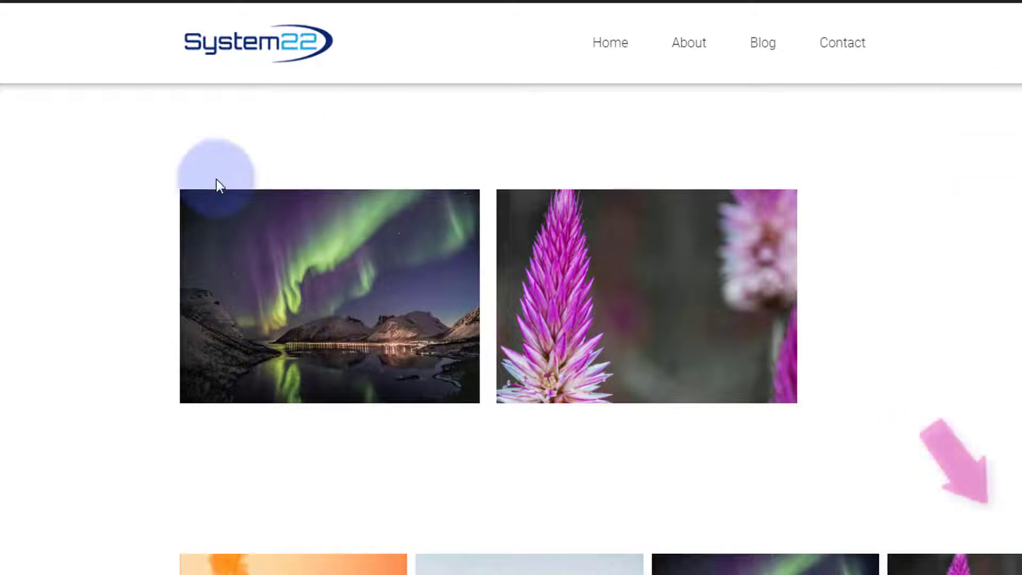
Scroll through the live page to review its image sections
mouse_move(651, 307)
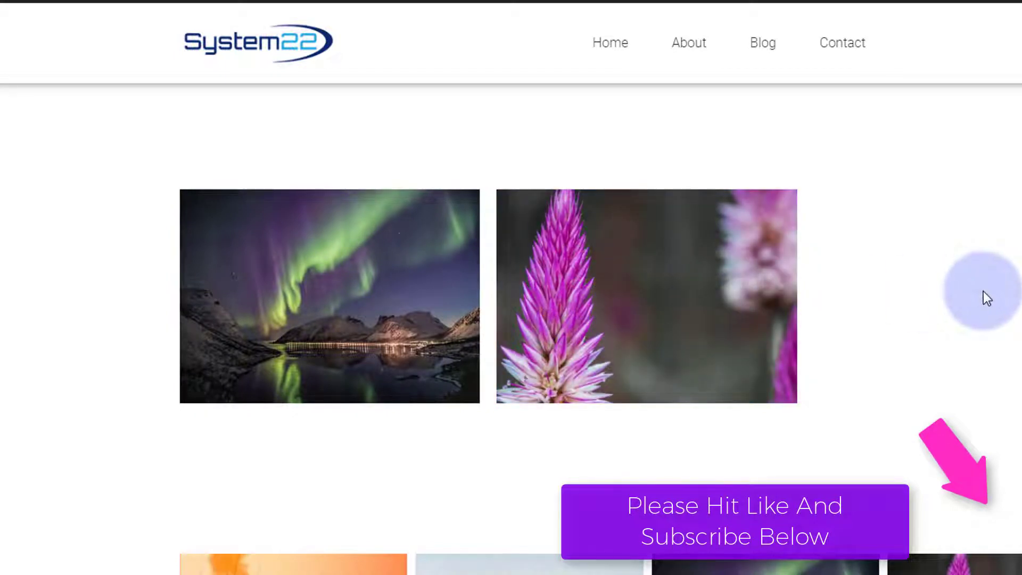
mouse_move(224, 362)
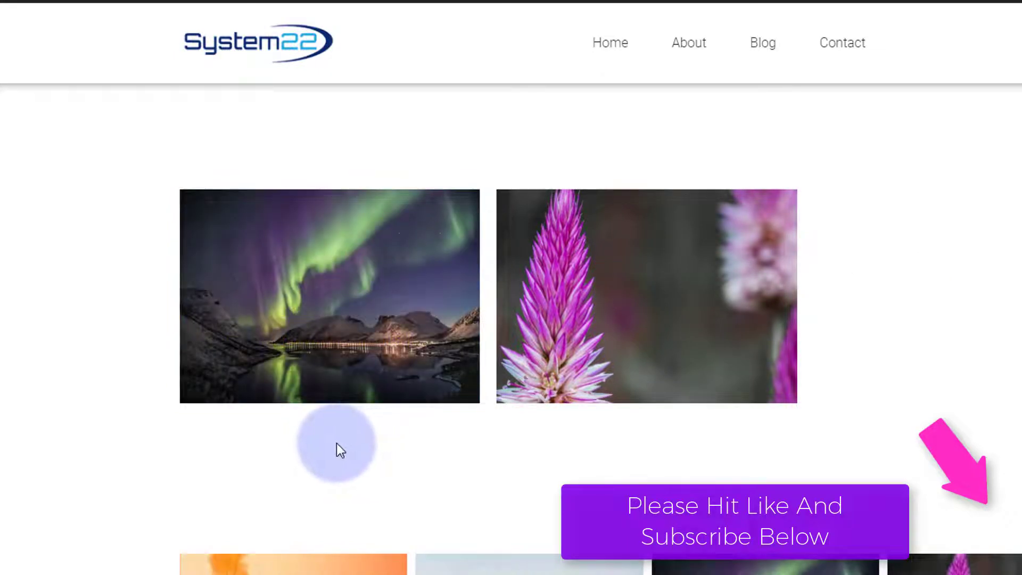
mouse_move(736, 327)
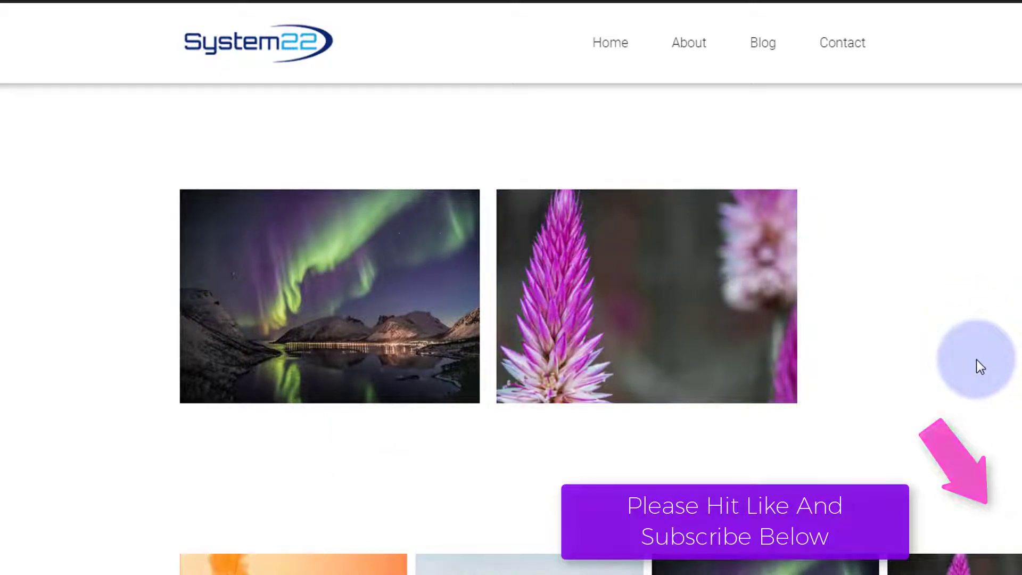
mouse_move(582, 315)
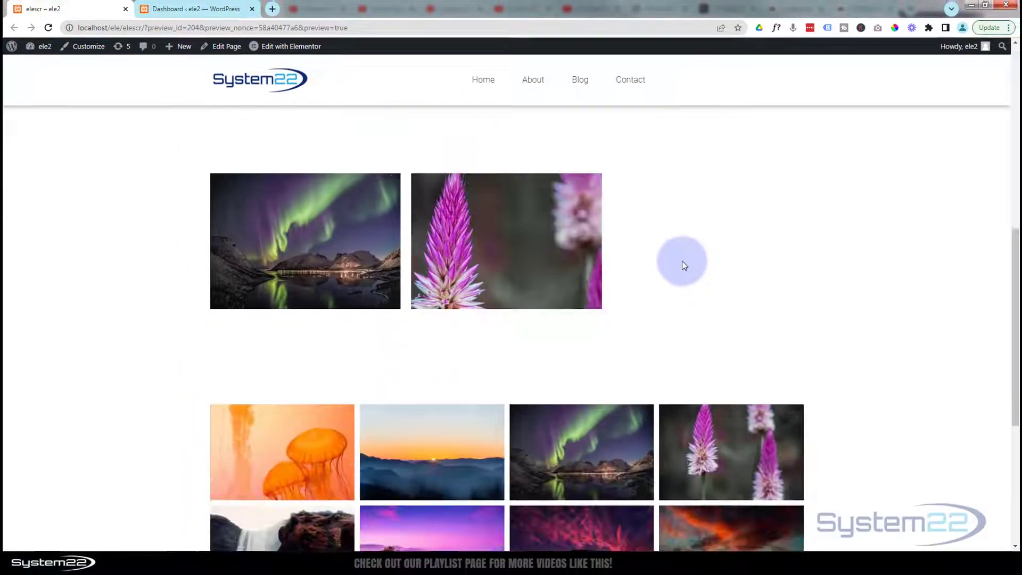
scroll(682, 261, down, 2)
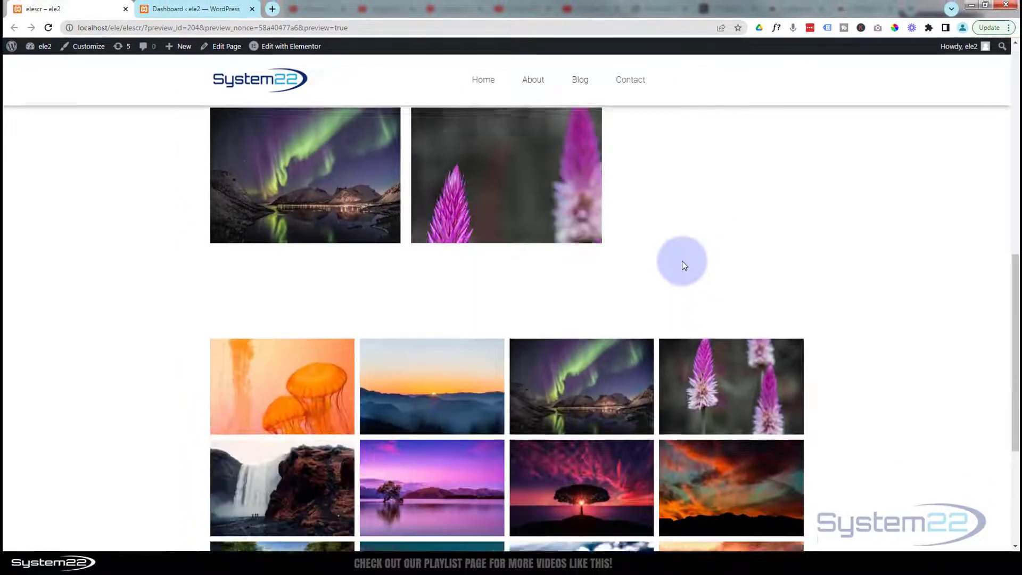
scroll(681, 260, up, 5)
scroll(682, 263, up, 3)
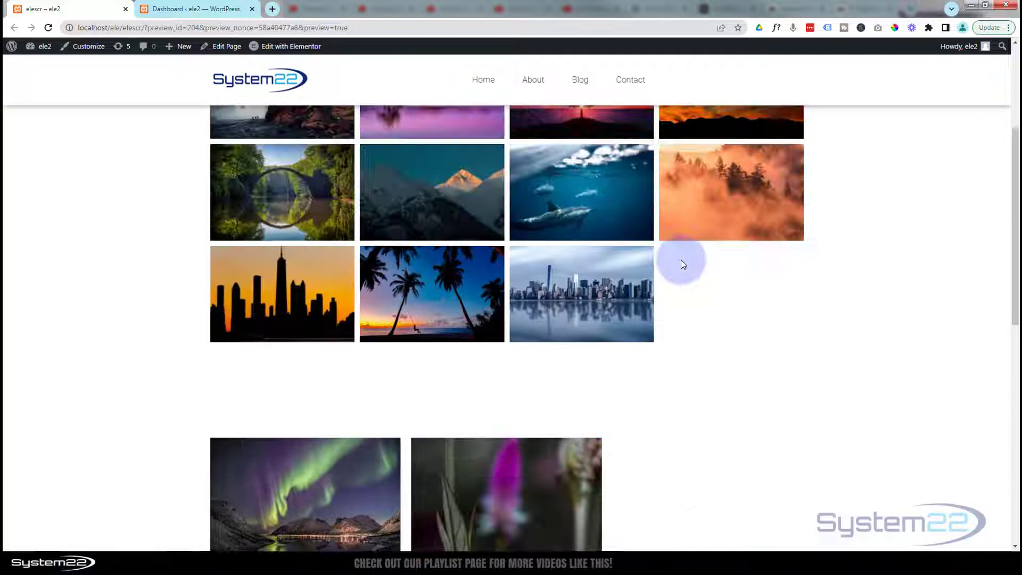
scroll(682, 263, down, 3)
scroll(683, 265, down, 3)
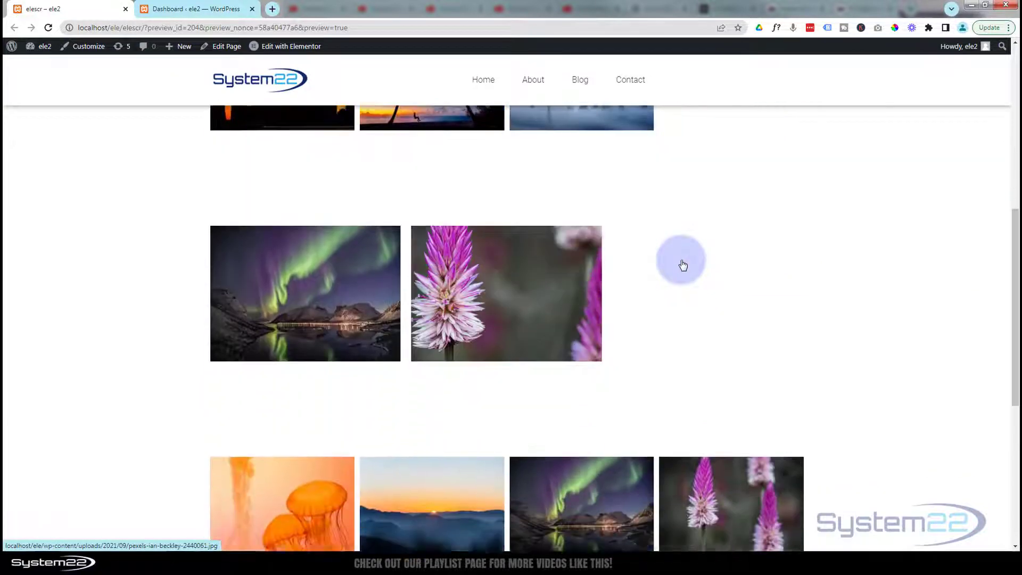
scroll(709, 263, up, 4)
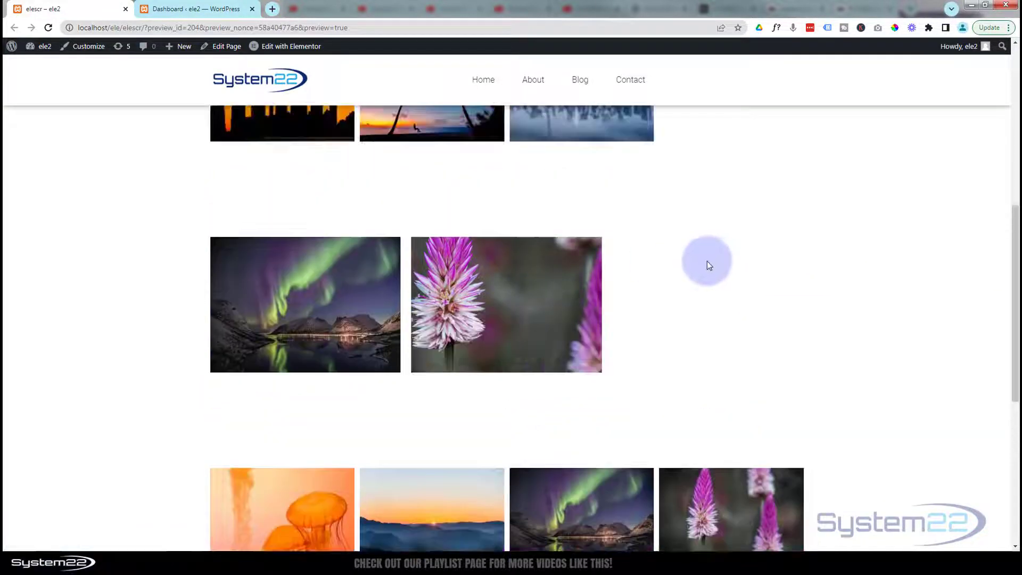
scroll(708, 263, down, 2)
scroll(709, 265, down, 2)
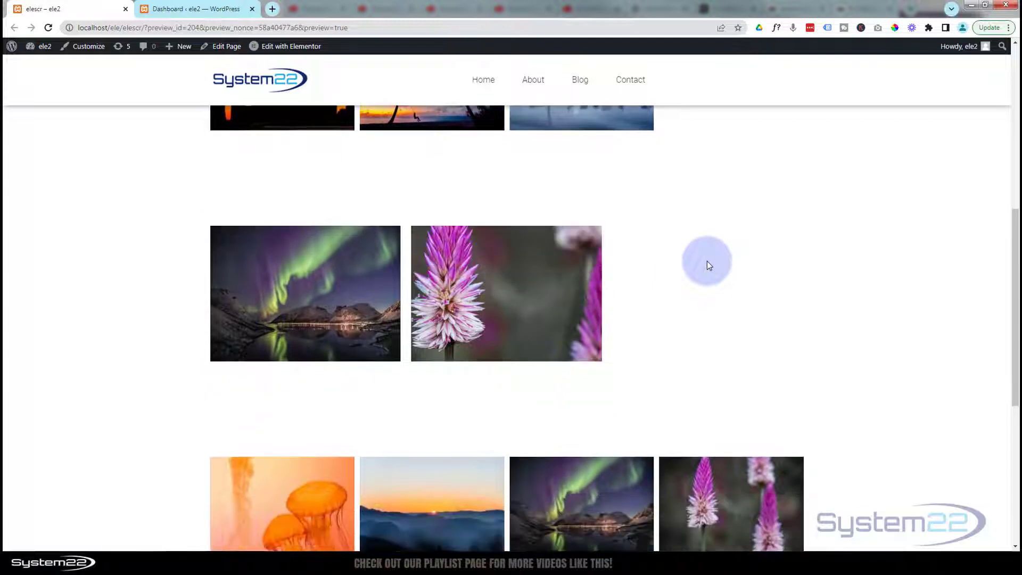
scroll(707, 265, up, 1)
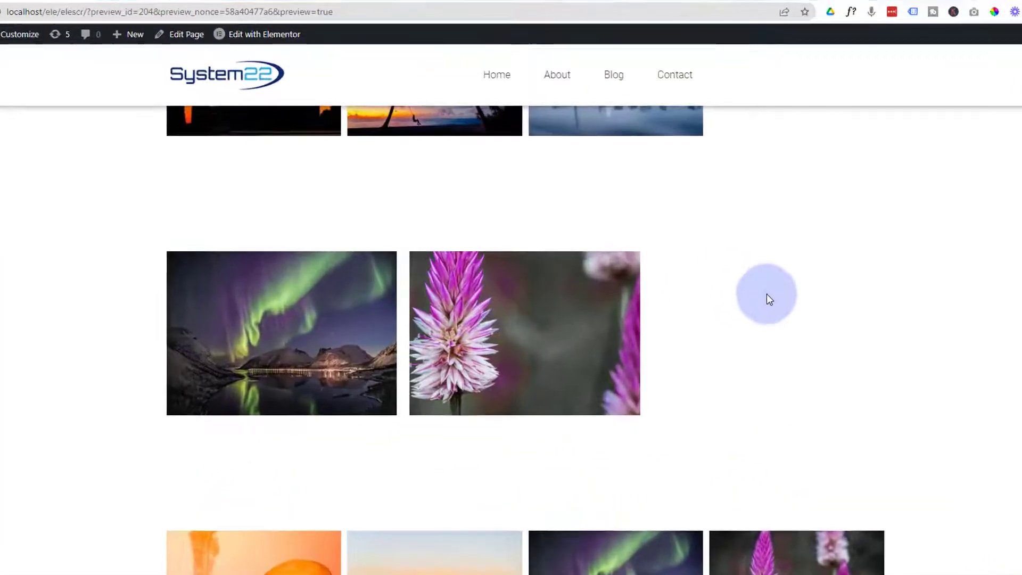
Open the page in Elementor and scroll down to the aurora and flower image section
mouse_move(278, 47)
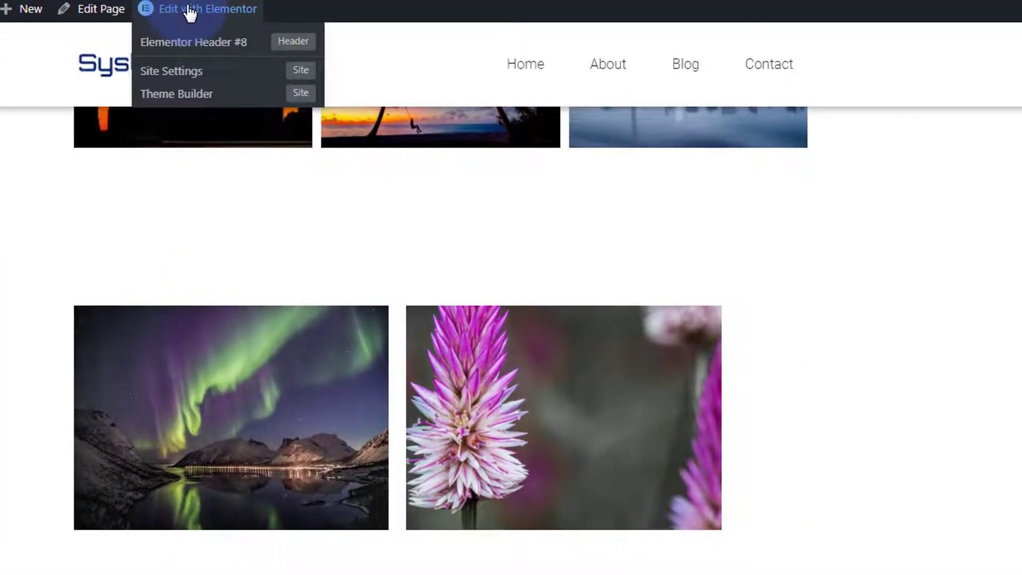
click(190, 11)
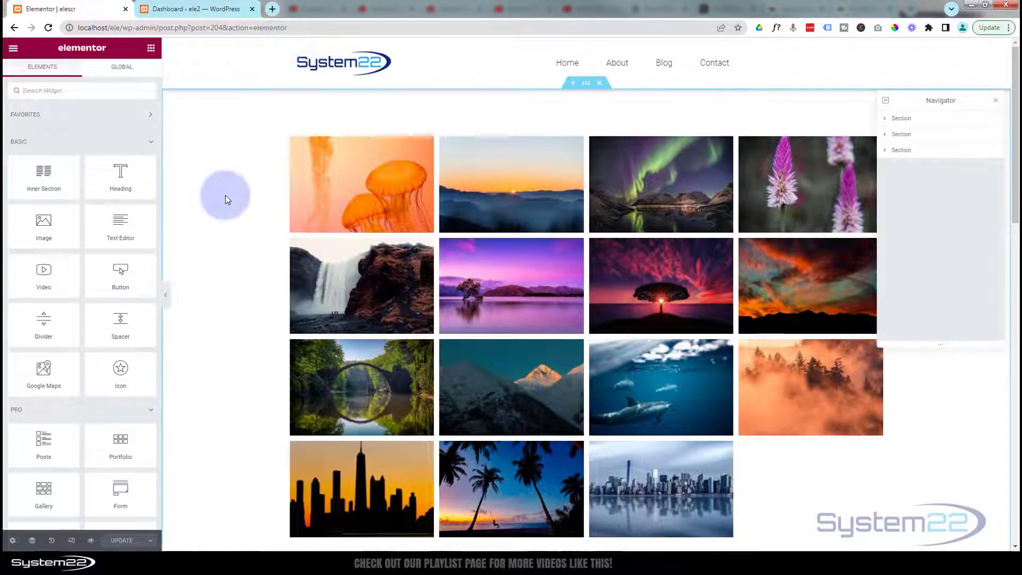
scroll(225, 194, down, 9)
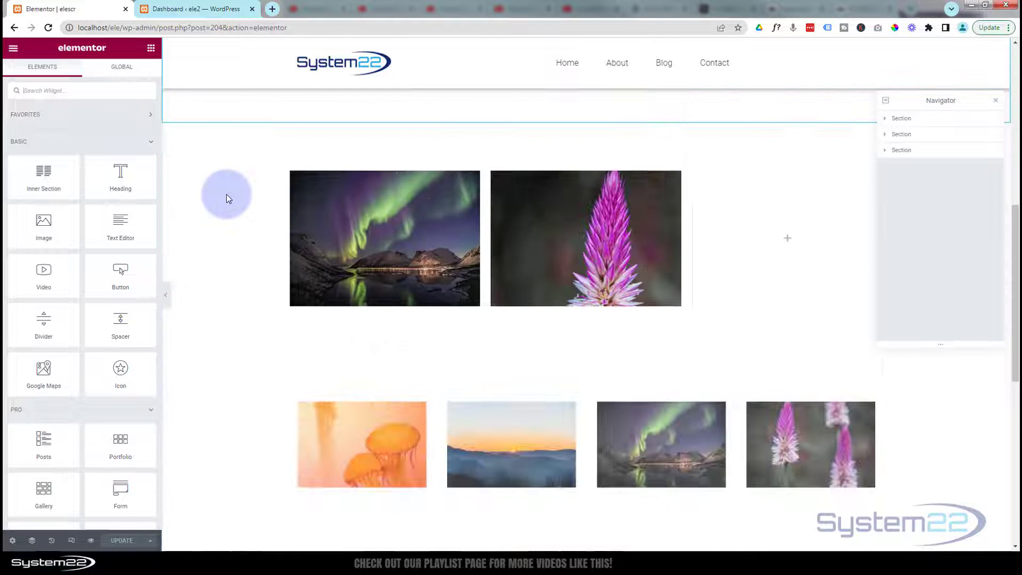
scroll(226, 194, down, 1)
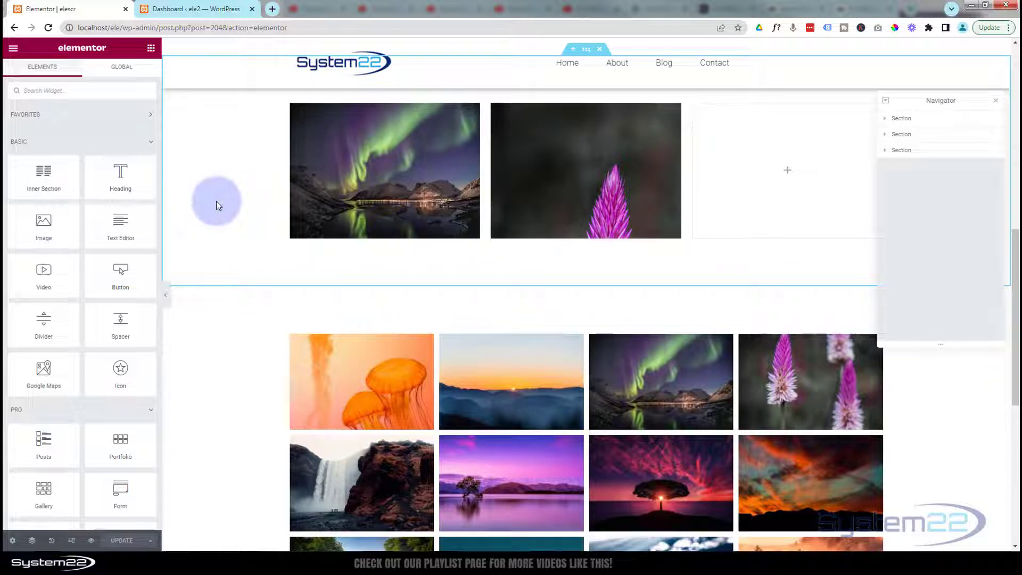
click(37, 300)
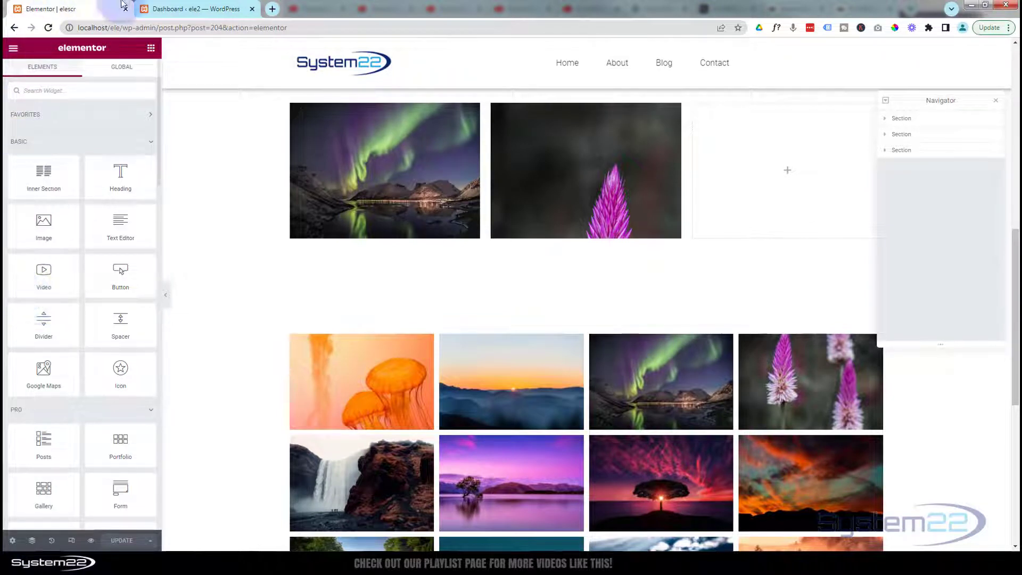
View the existing .dbrd hover border rules in the Customizer's Additional CSS, then return to Elementor
click(185, 11)
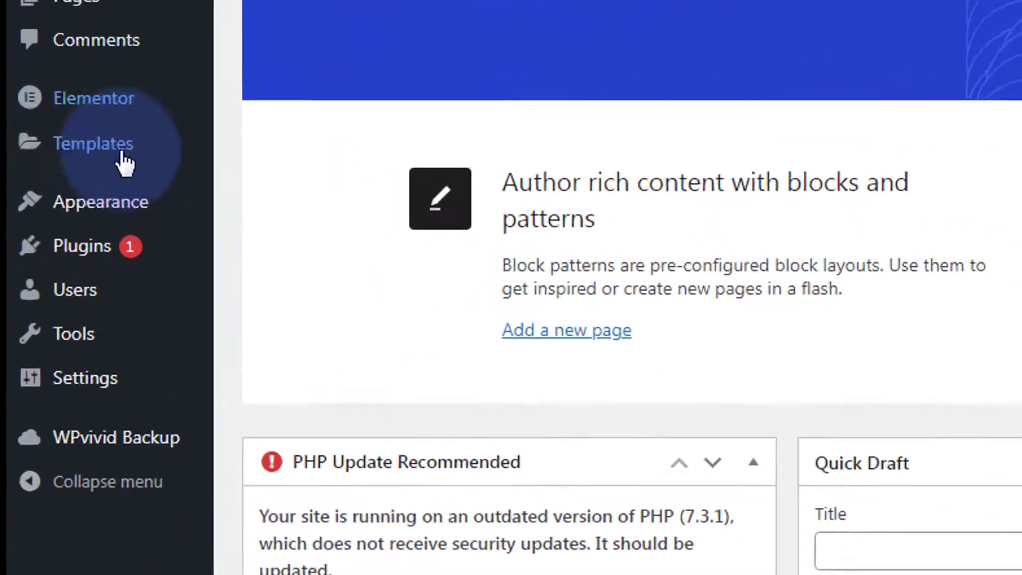
mouse_move(47, 254)
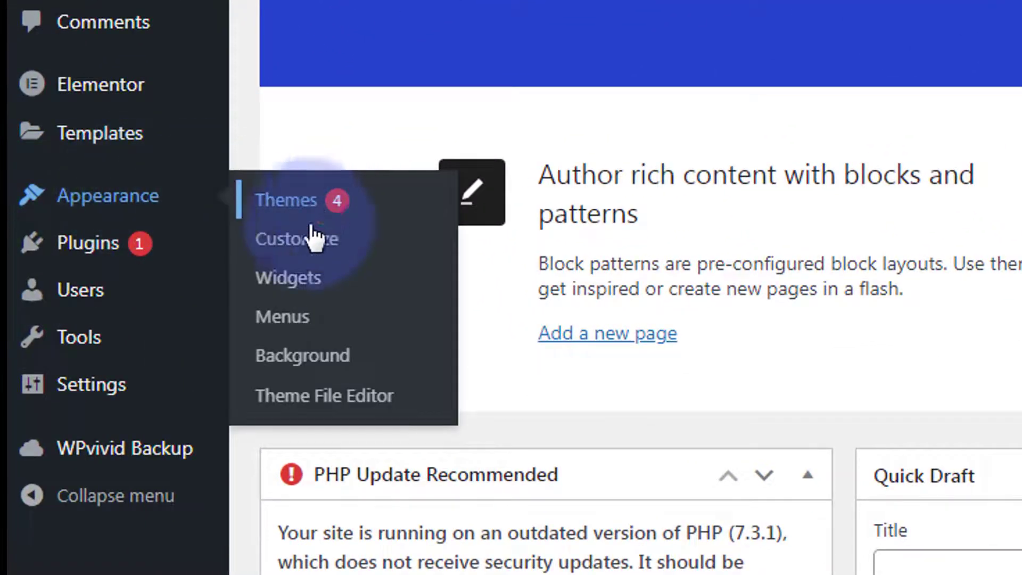
click(295, 239)
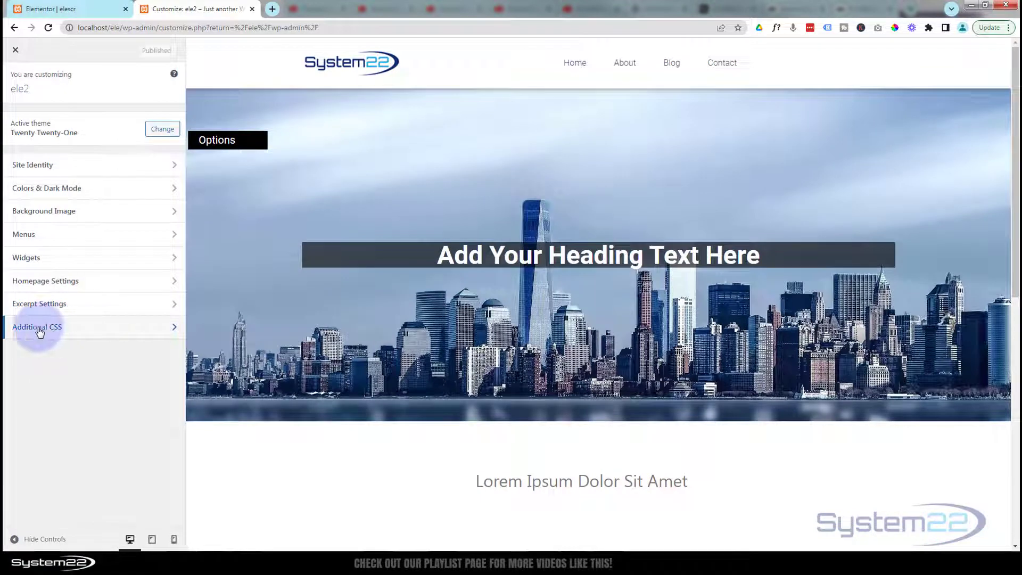
click(79, 330)
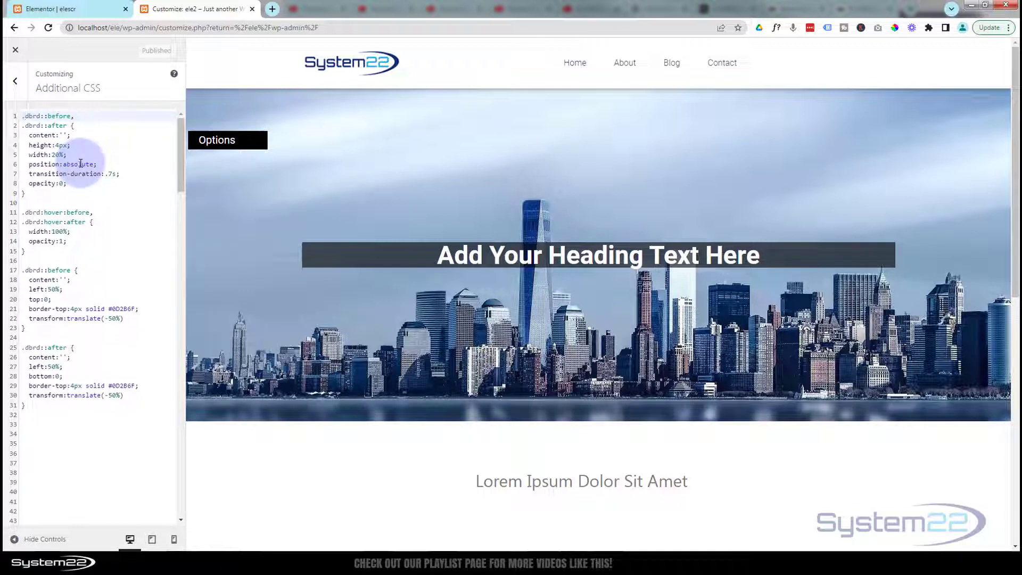
click(88, 10)
Insert a new three-column section between the aurora/flower row and the photo grid
mouse_move(575, 283)
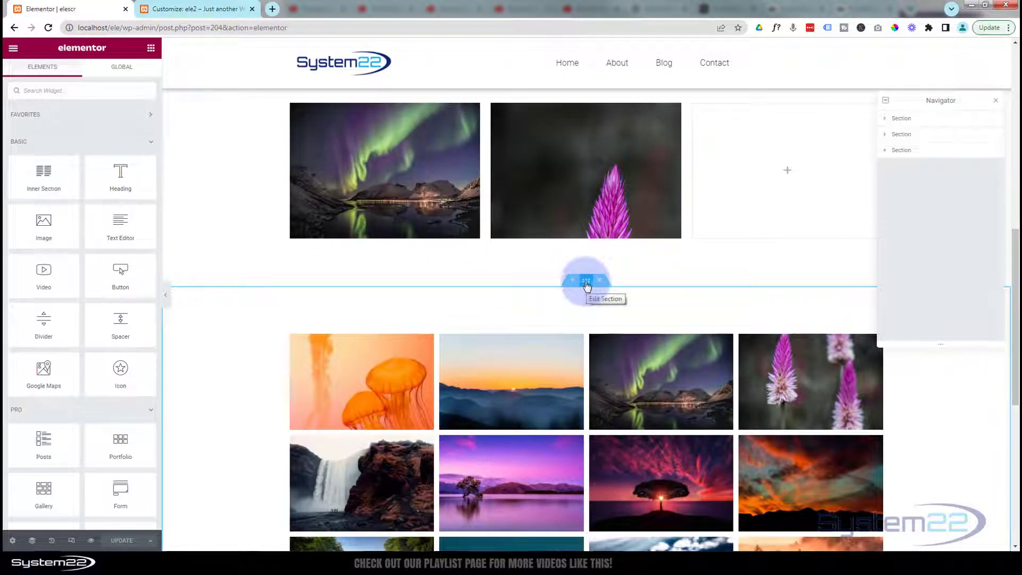
click(573, 282)
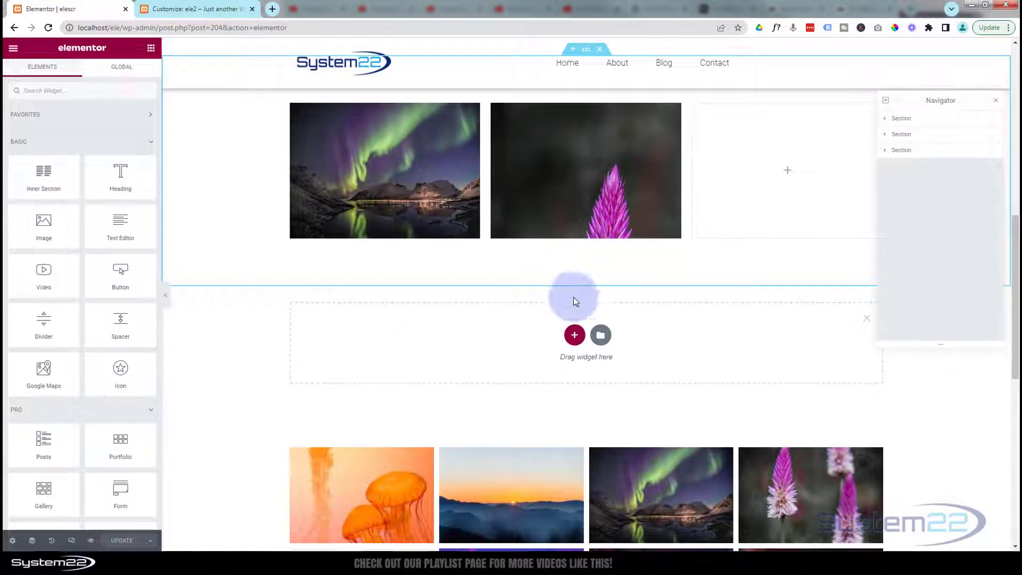
click(575, 334)
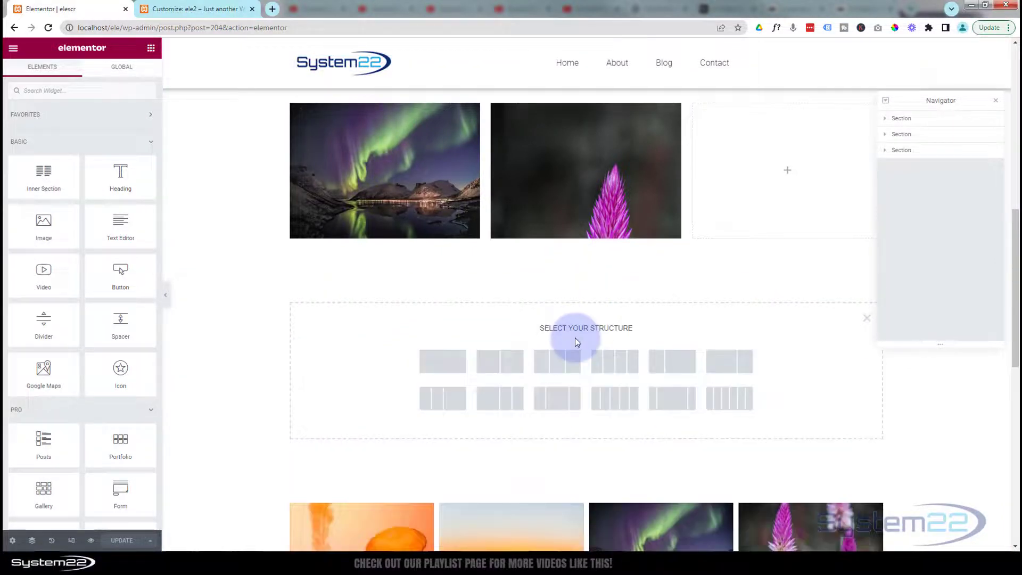
click(559, 366)
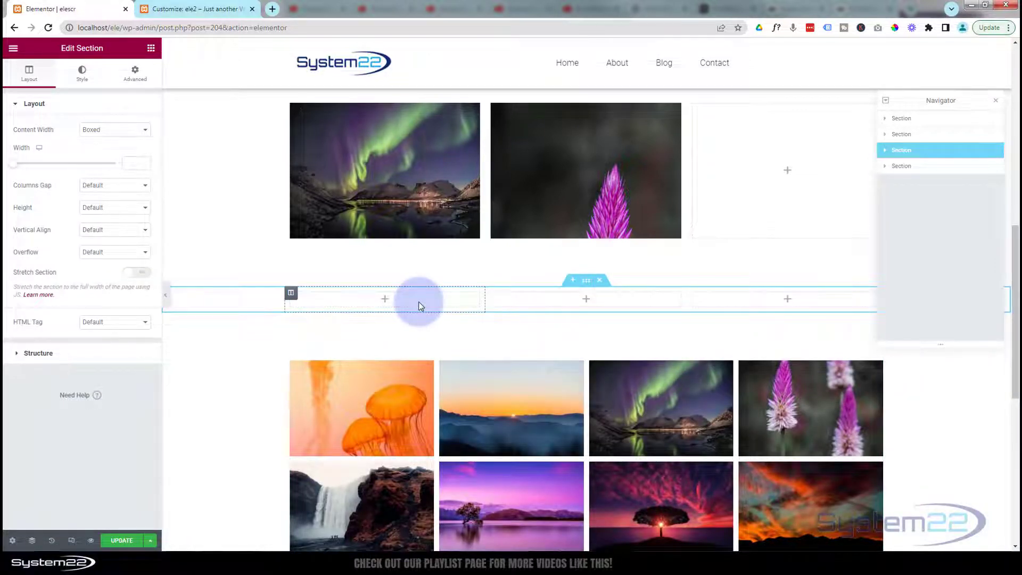
click(138, 29)
click(151, 49)
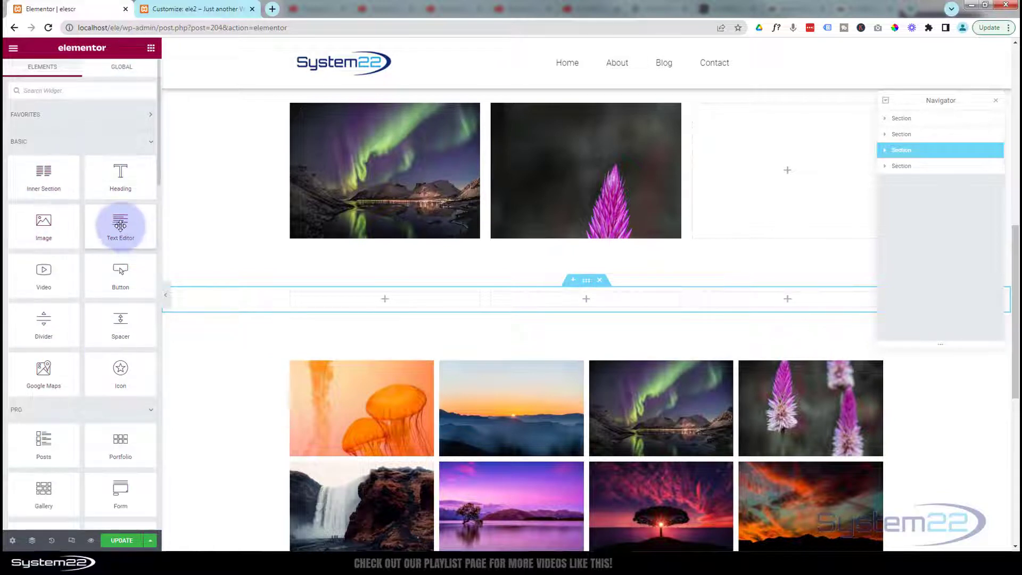
Add a Text Editor widget to the first column with centred white Lorem ipsum text
drag(121, 225, 401, 306)
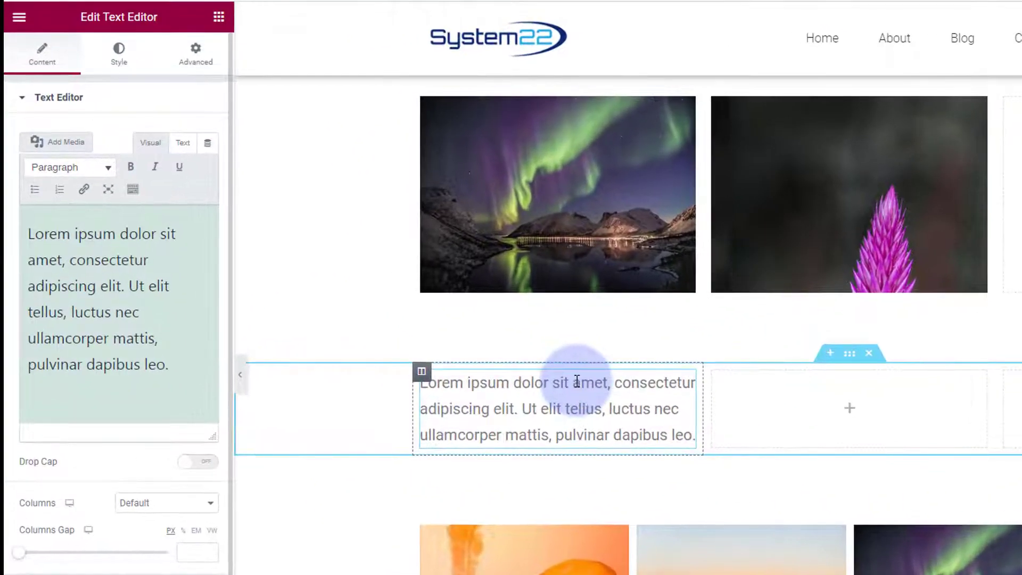
click(118, 59)
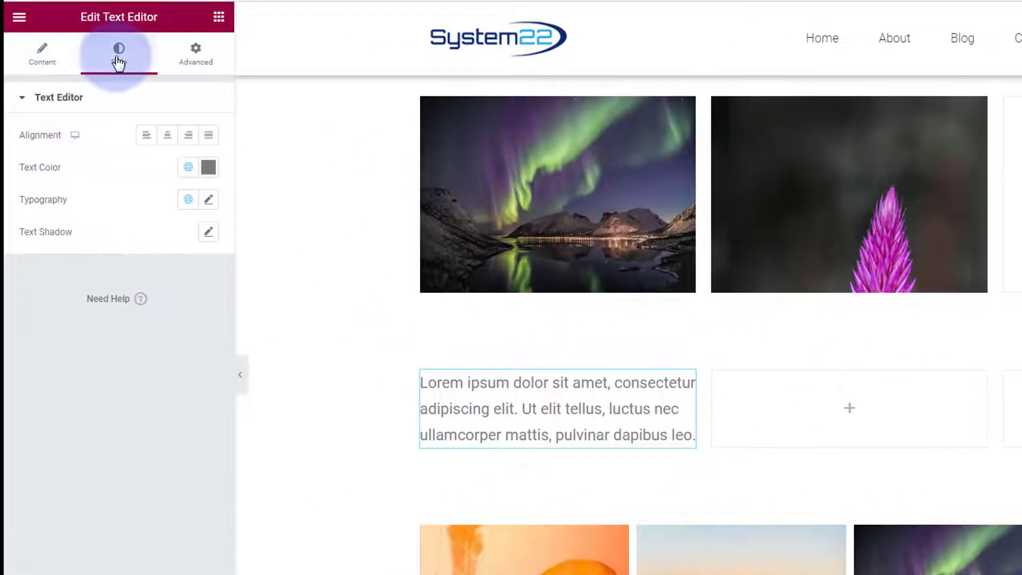
click(170, 138)
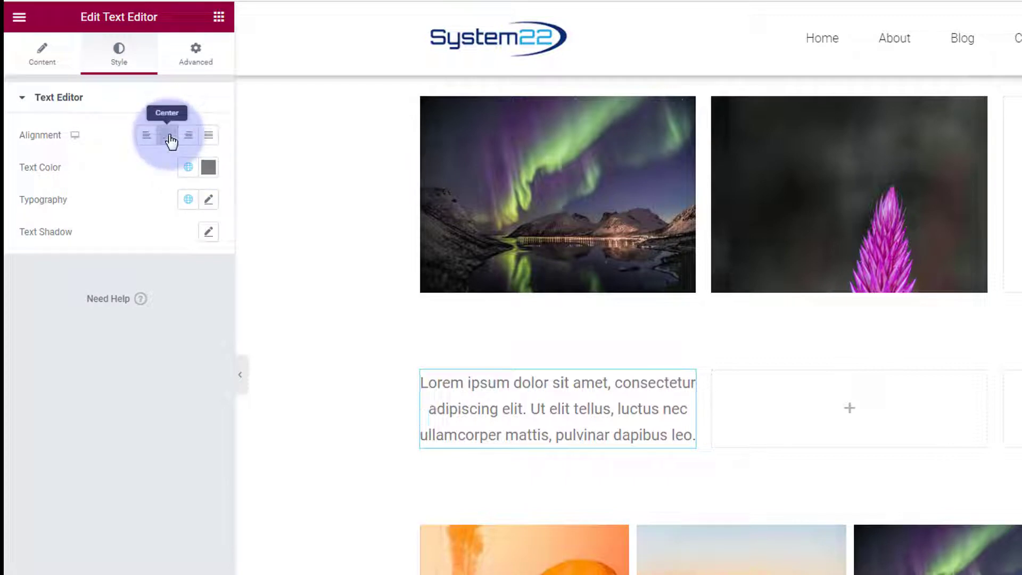
click(209, 169)
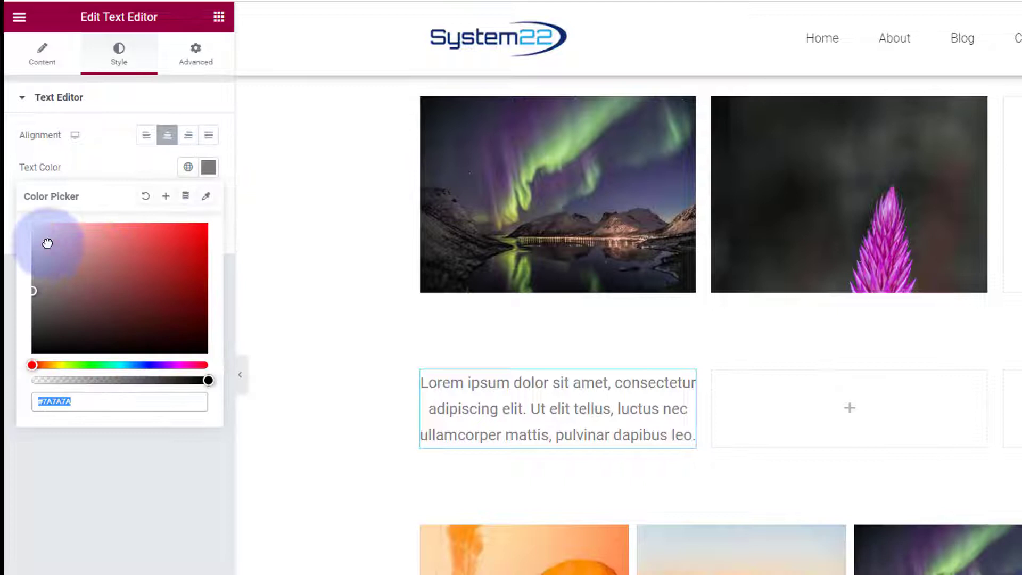
drag(47, 243, 23, 216)
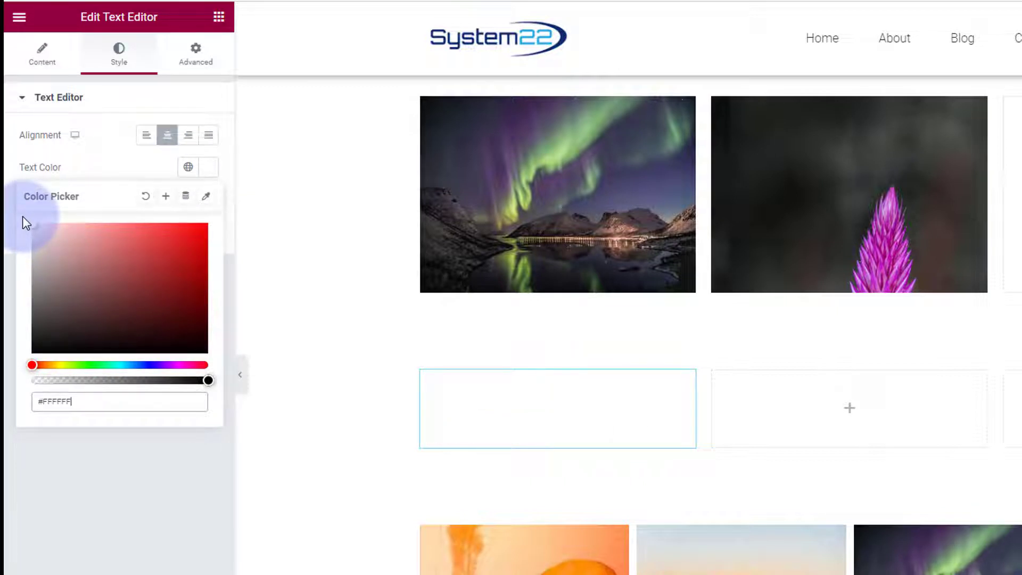
click(101, 99)
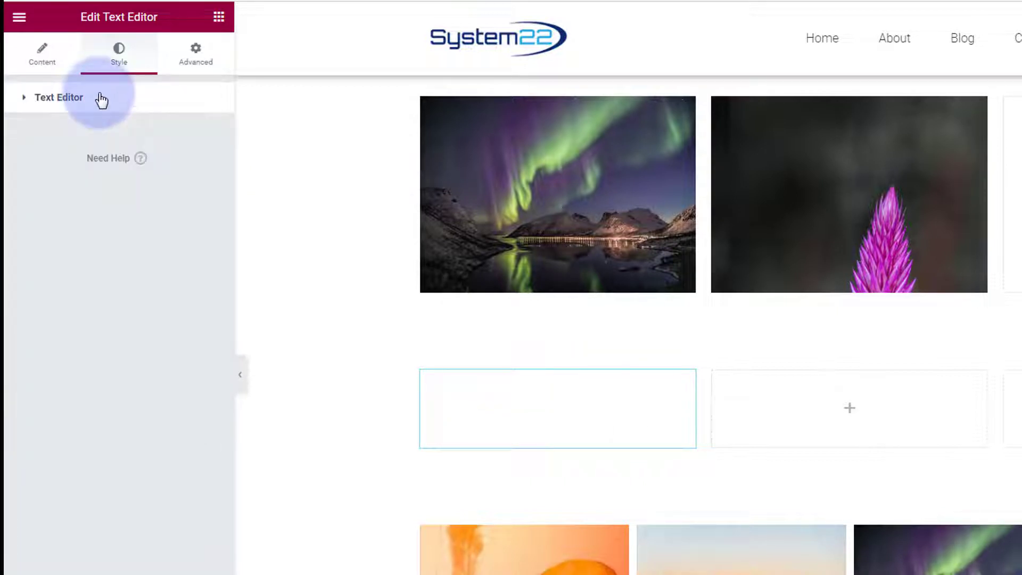
Give the text block a classic solid blue #2500F9 background
click(126, 64)
click(197, 64)
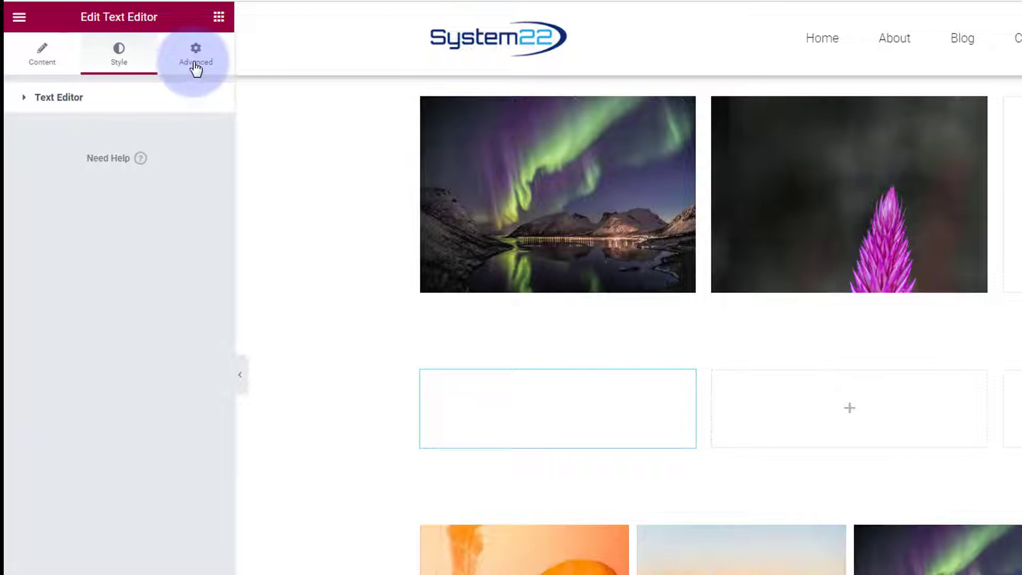
click(105, 215)
click(25, 520)
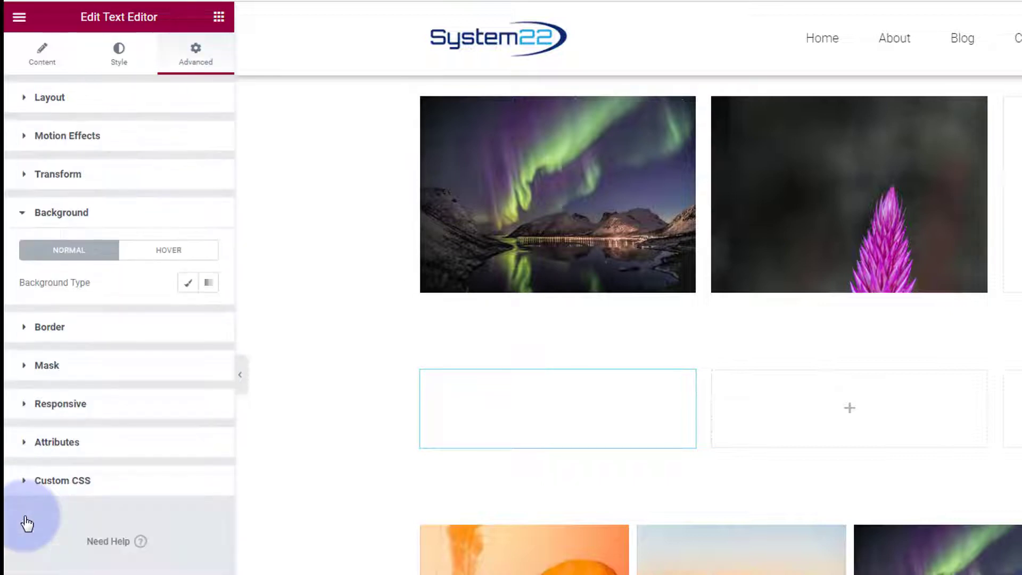
click(190, 286)
click(209, 317)
click(133, 498)
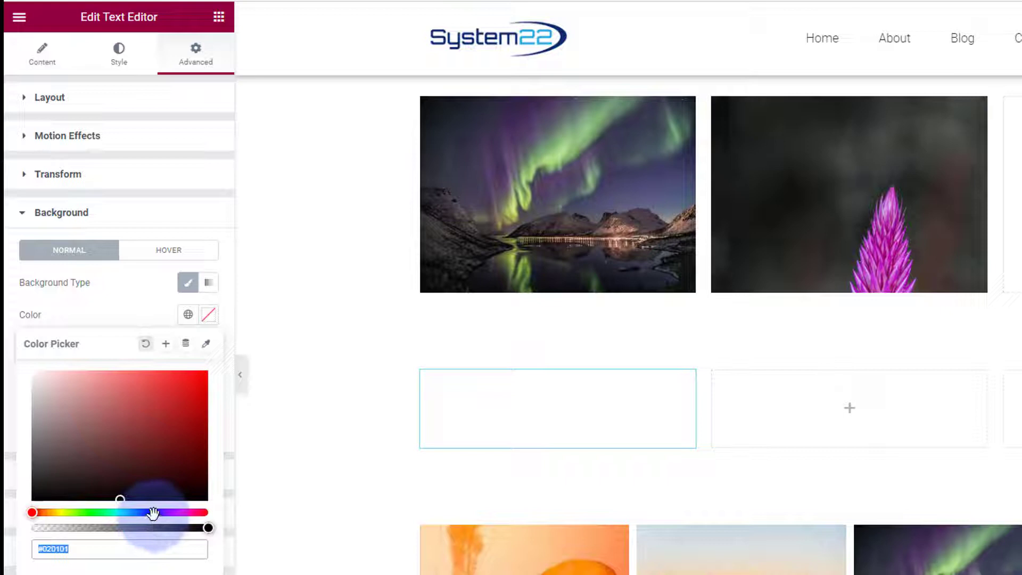
click(154, 513)
click(209, 375)
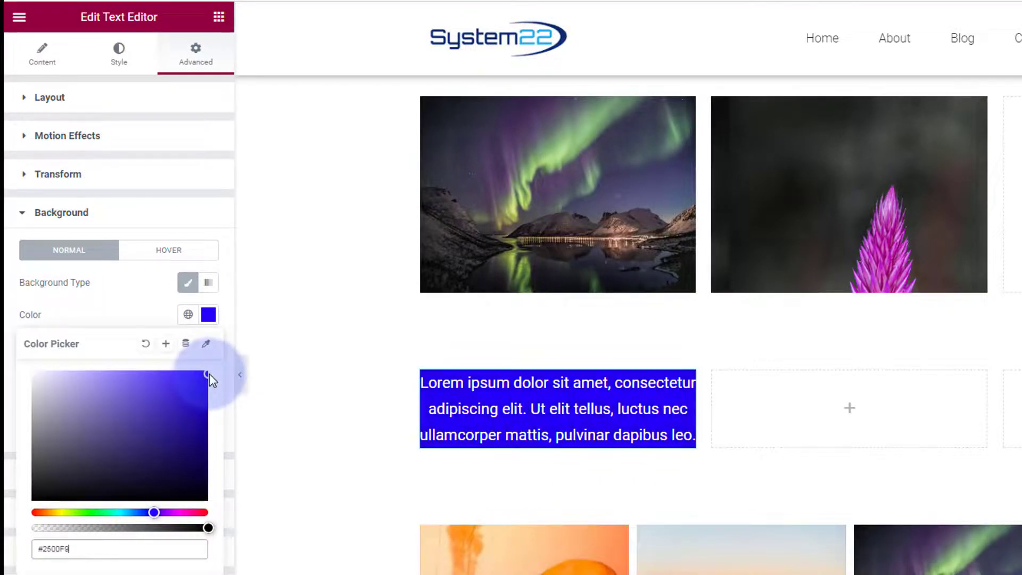
drag(209, 379, 203, 370)
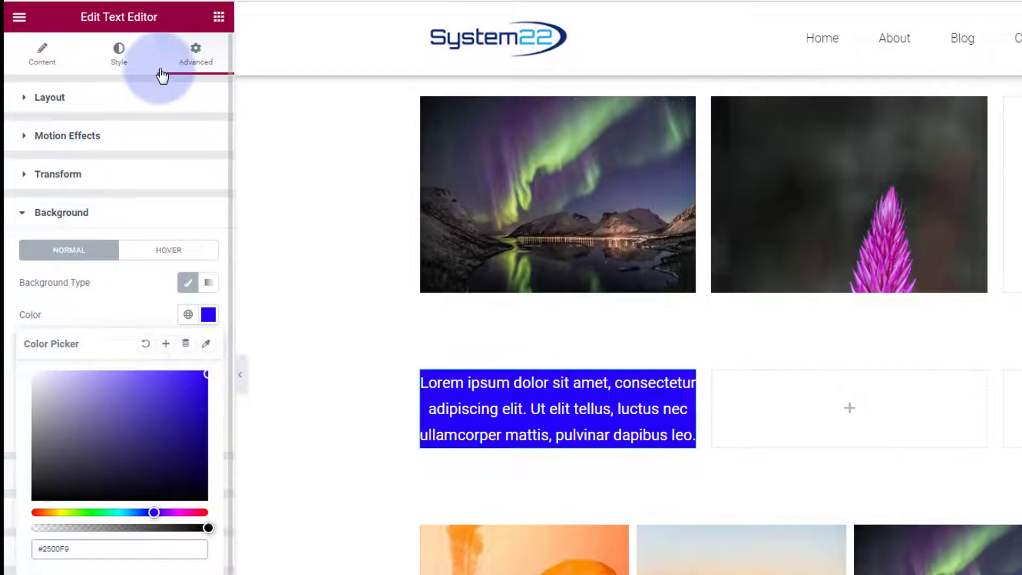
click(191, 68)
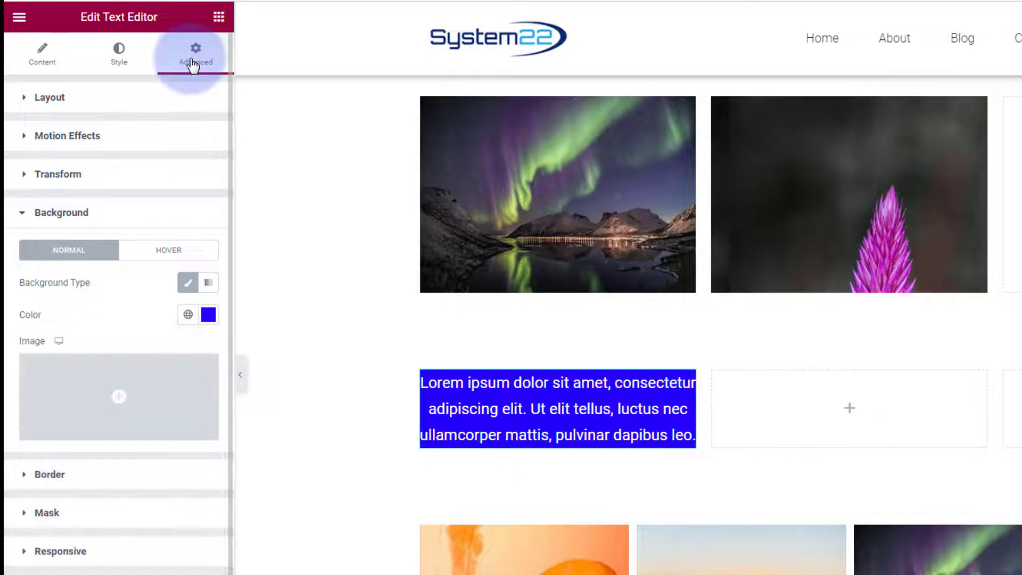
Set the text block's unlinked padding to 60 top, 30 right, 60 bottom, 30 left
click(25, 99)
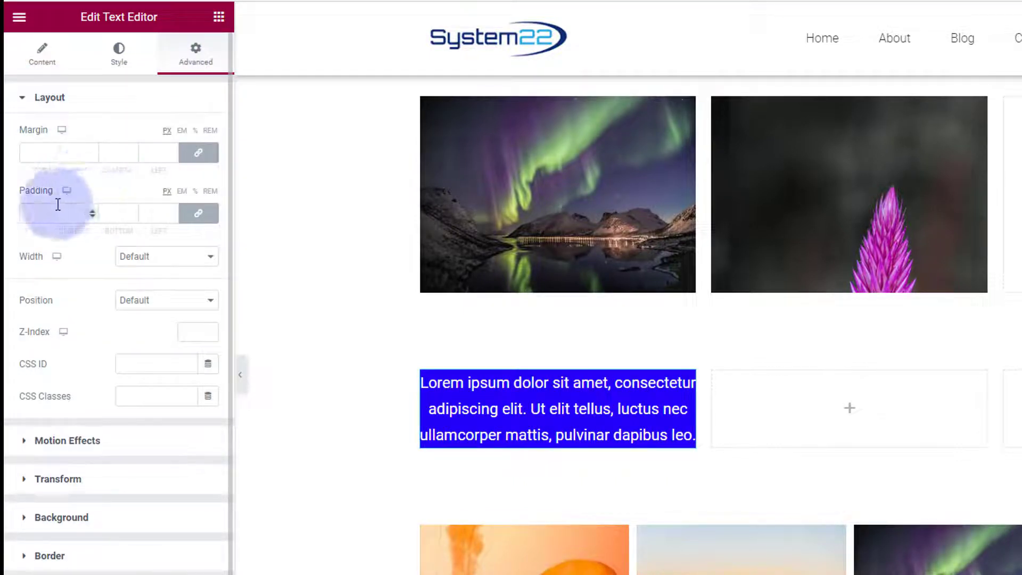
click(201, 215)
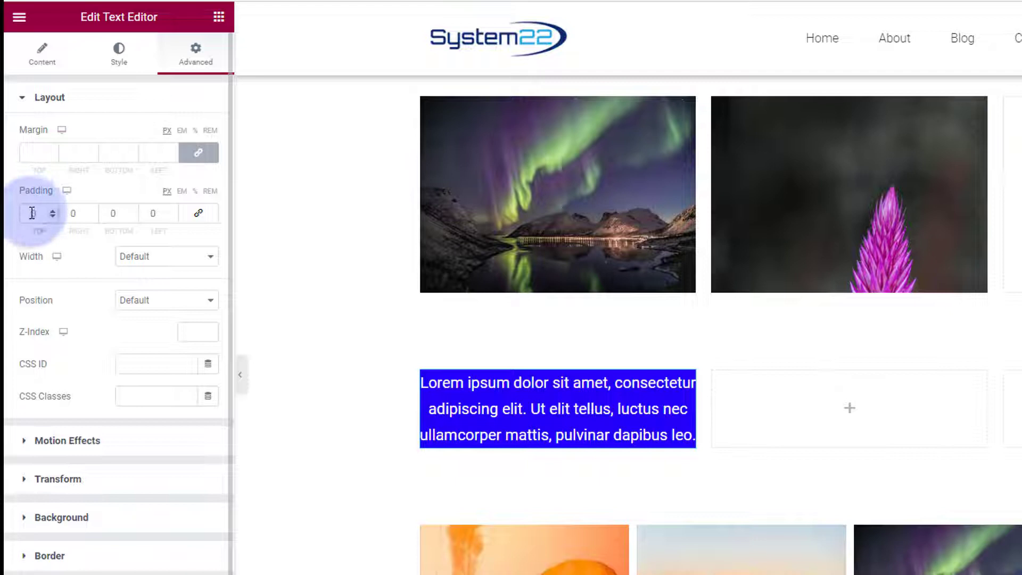
text(60)
click(70, 213)
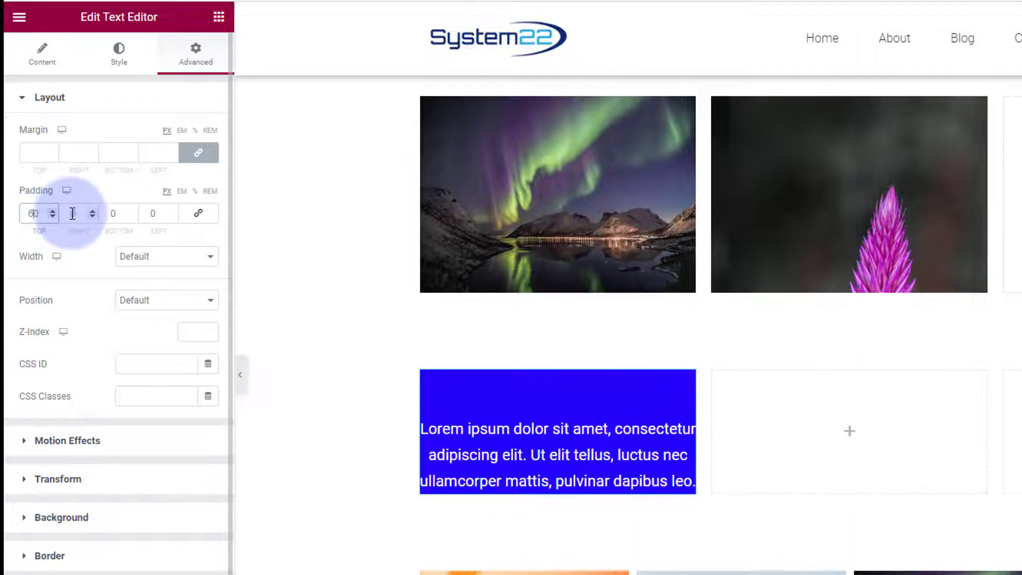
text(30)
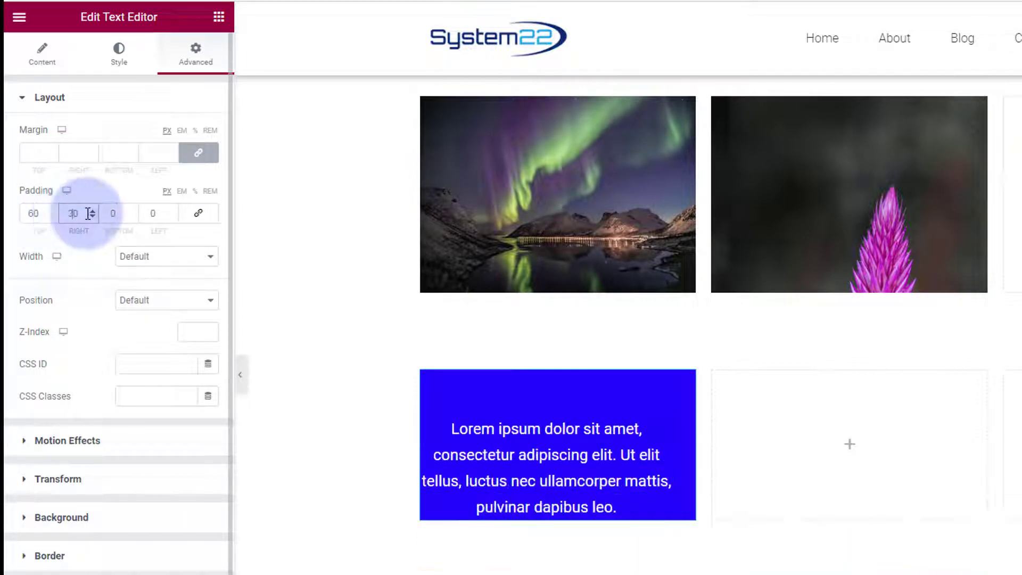
click(109, 213)
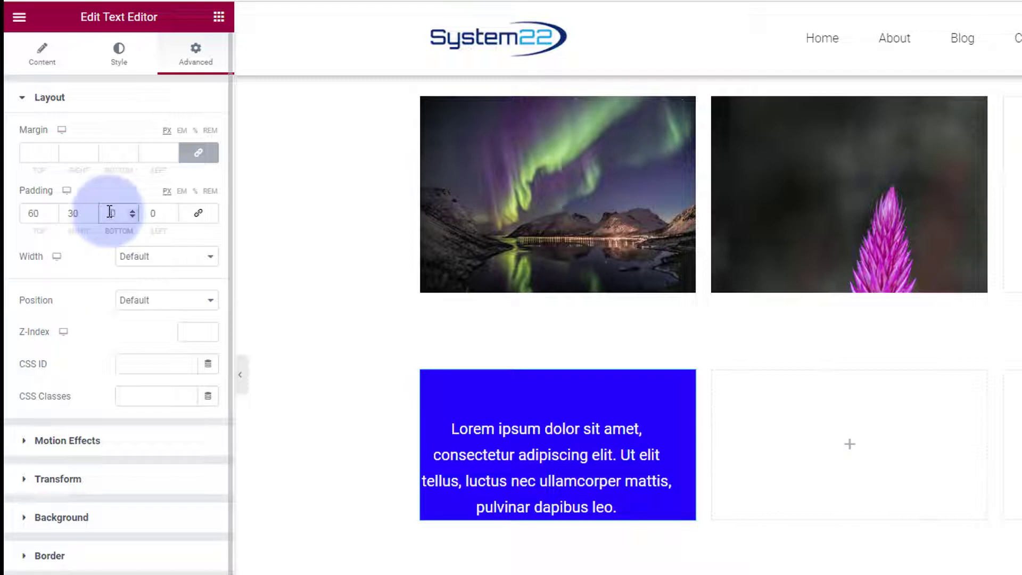
text(60)
click(150, 213)
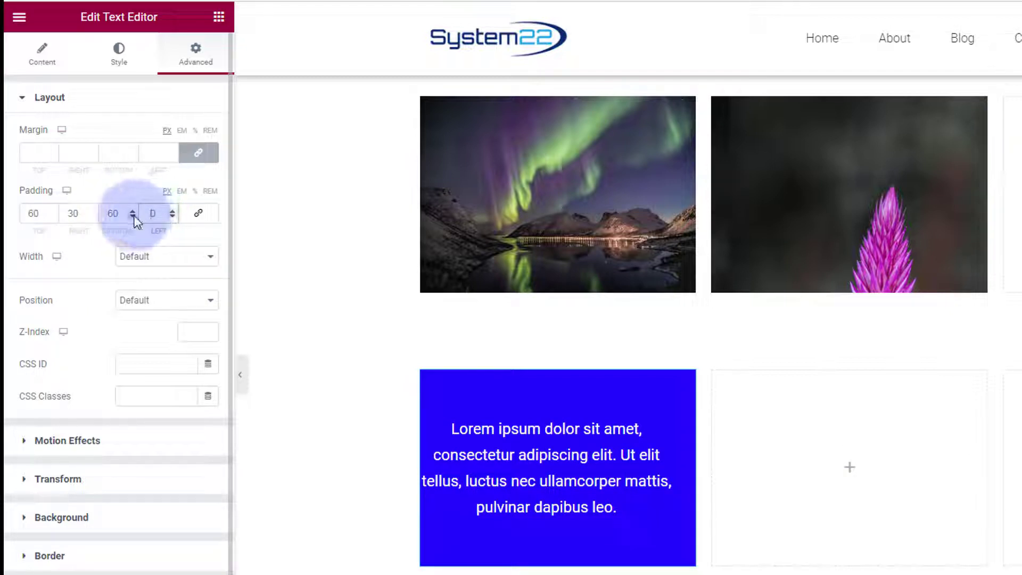
text(30)
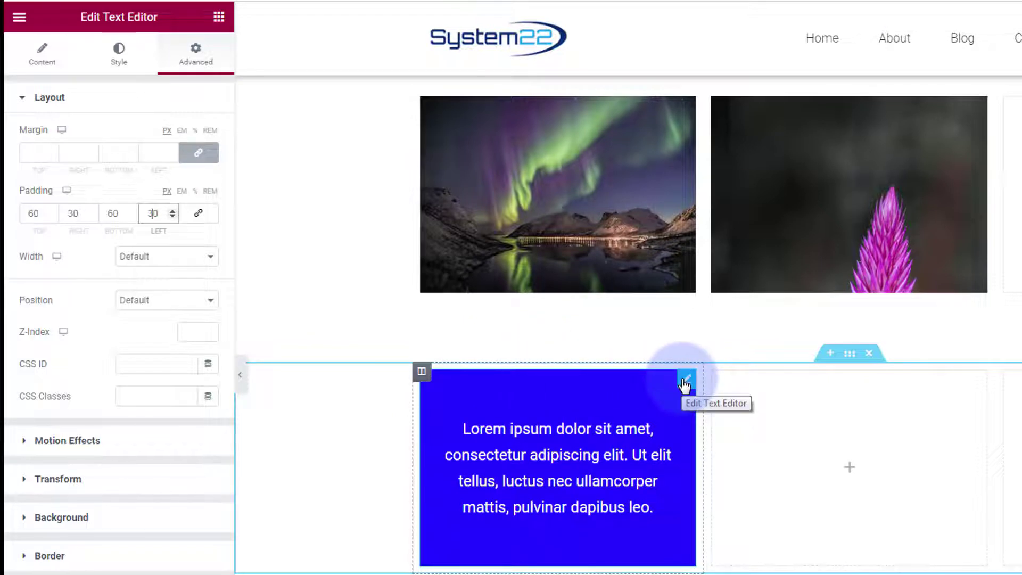
click(421, 372)
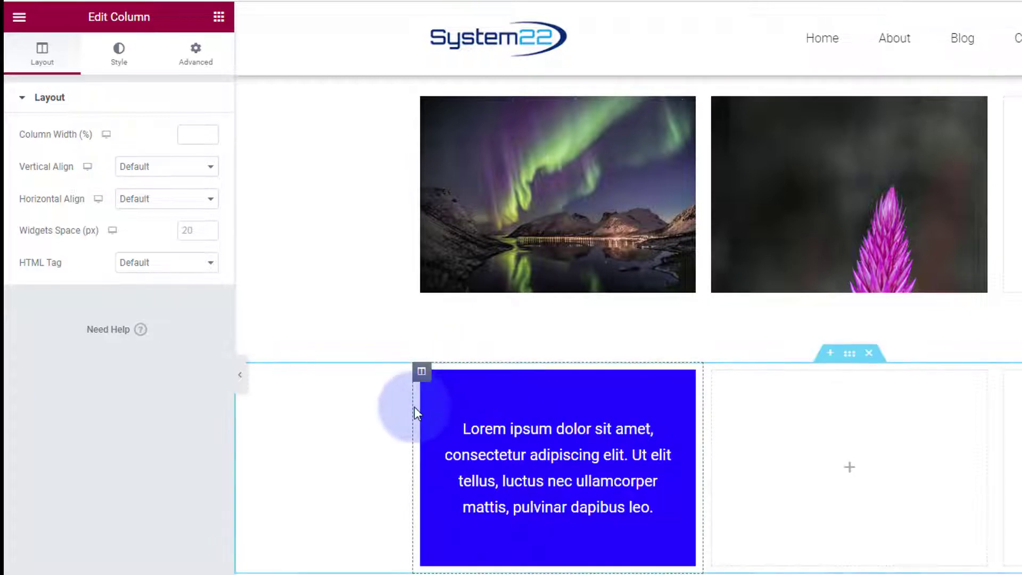
Set the column's padding to 0 and its margin to 10 on all sides
click(198, 56)
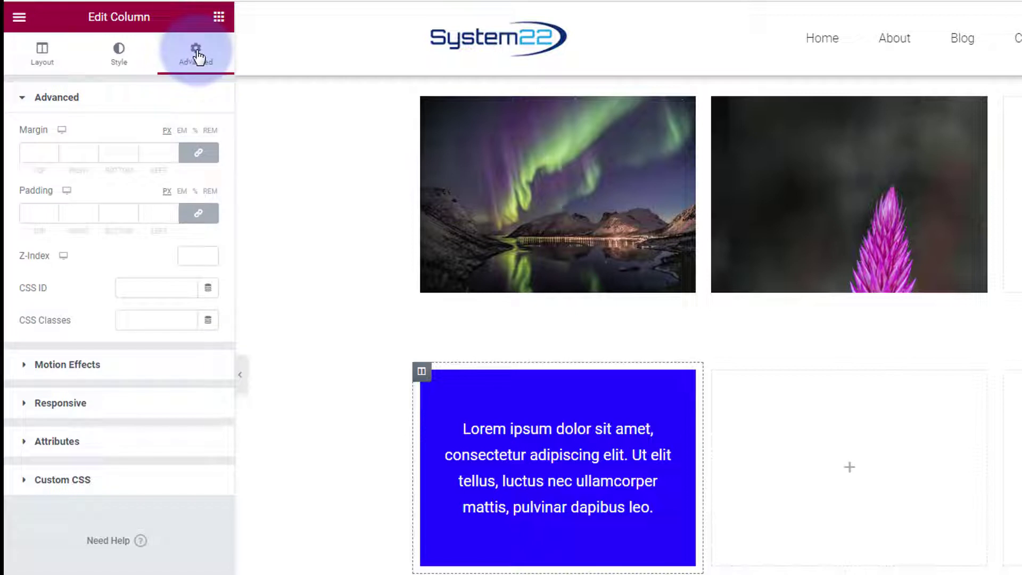
click(23, 215)
text(0)
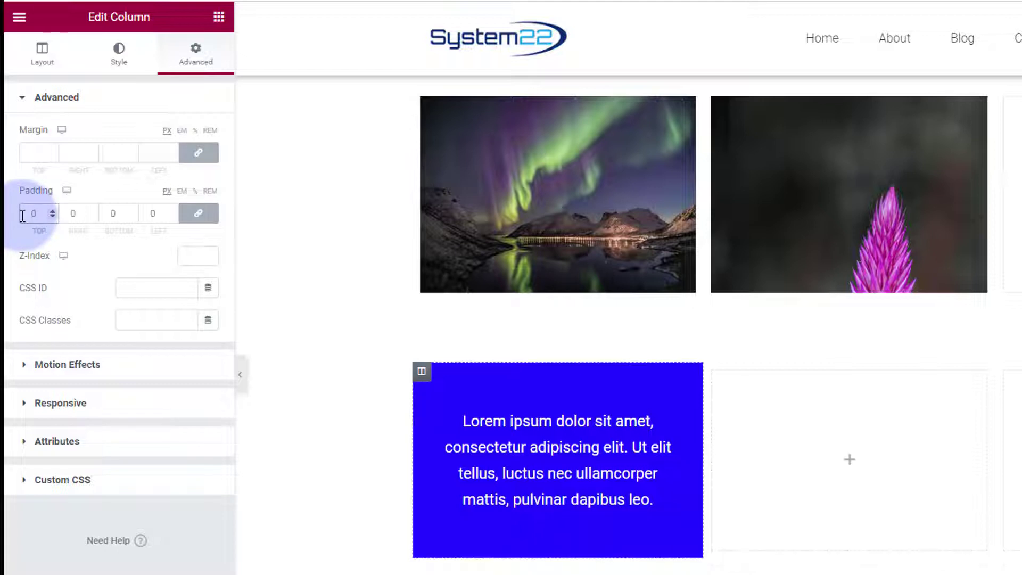
click(26, 152)
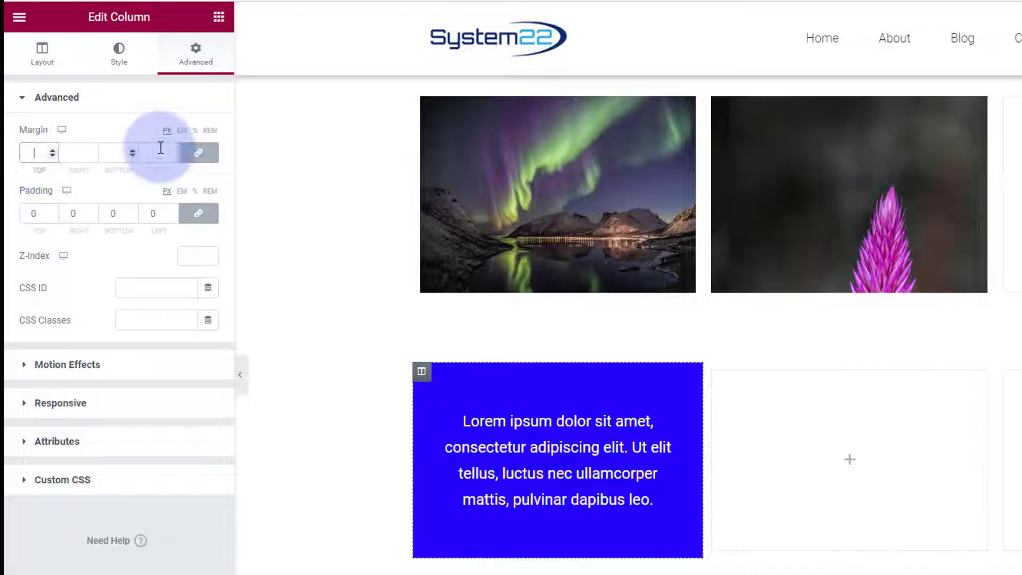
text(10)
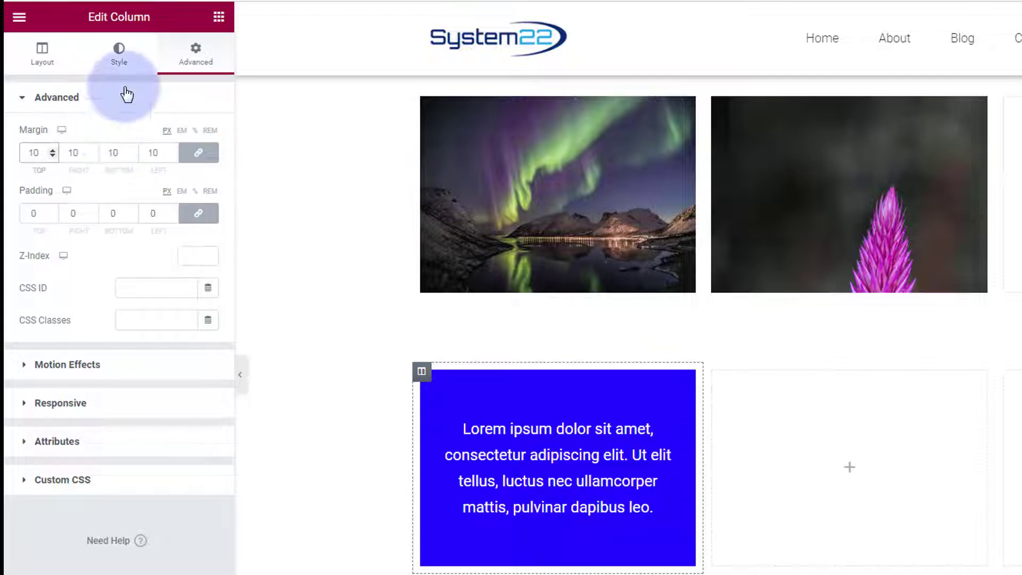
Give the column a classic background using the purple flower photo from the Media Library
click(121, 63)
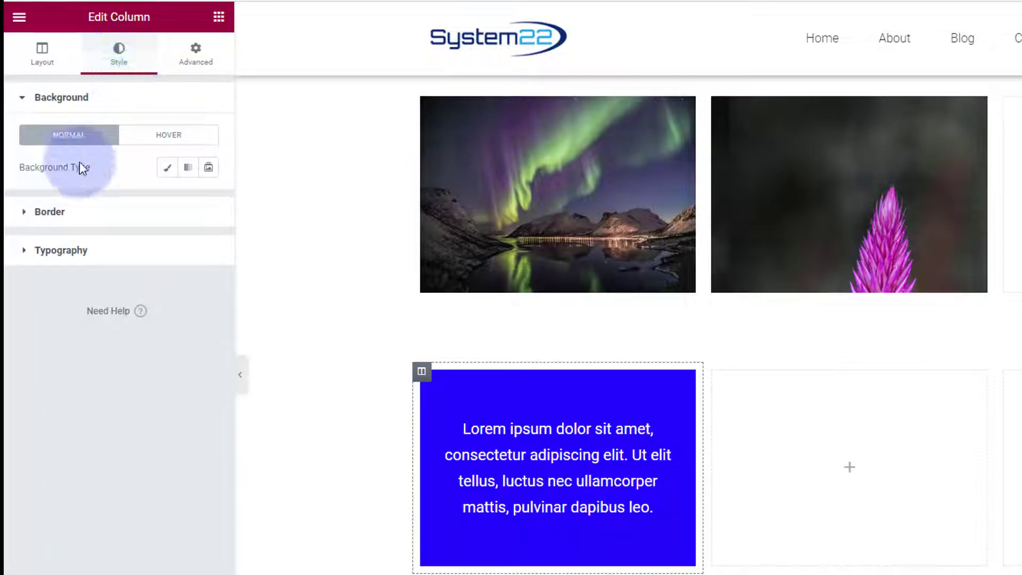
click(169, 169)
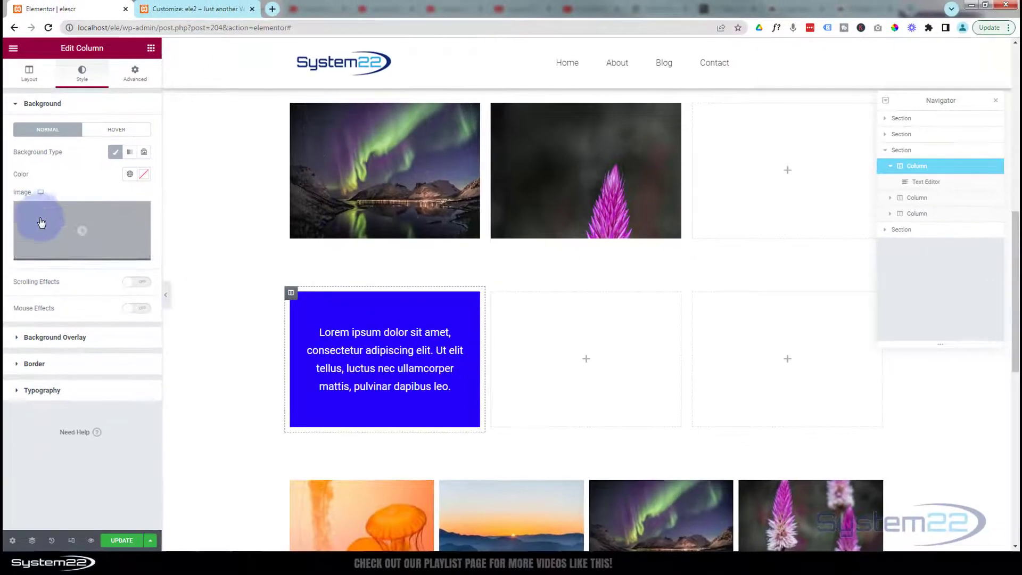
click(82, 229)
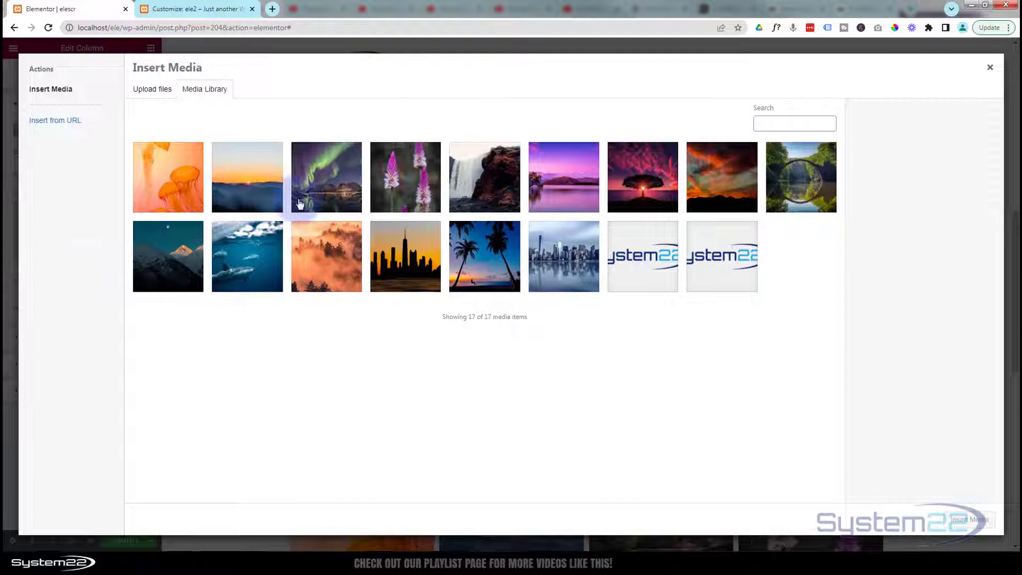
click(399, 190)
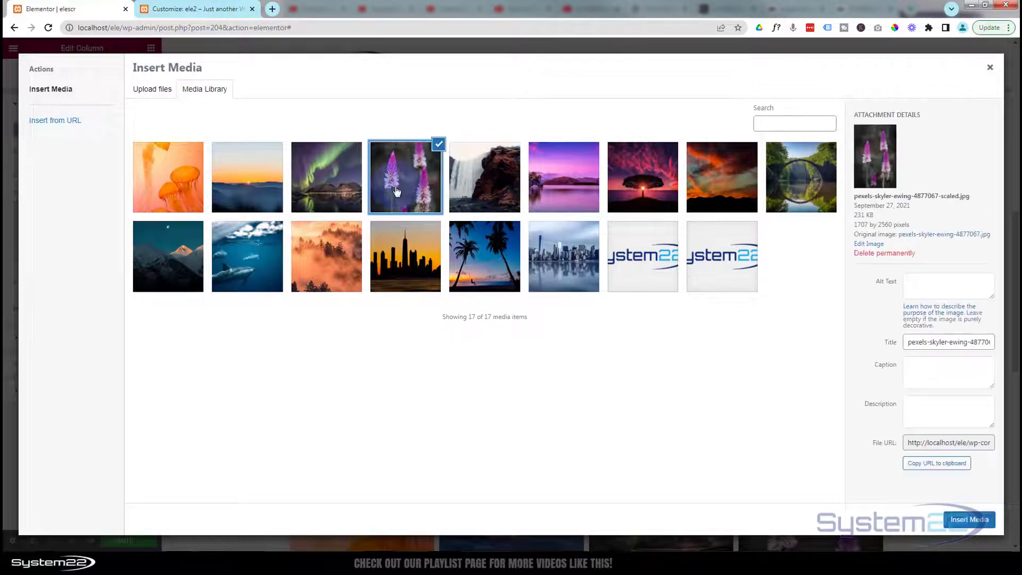
click(960, 522)
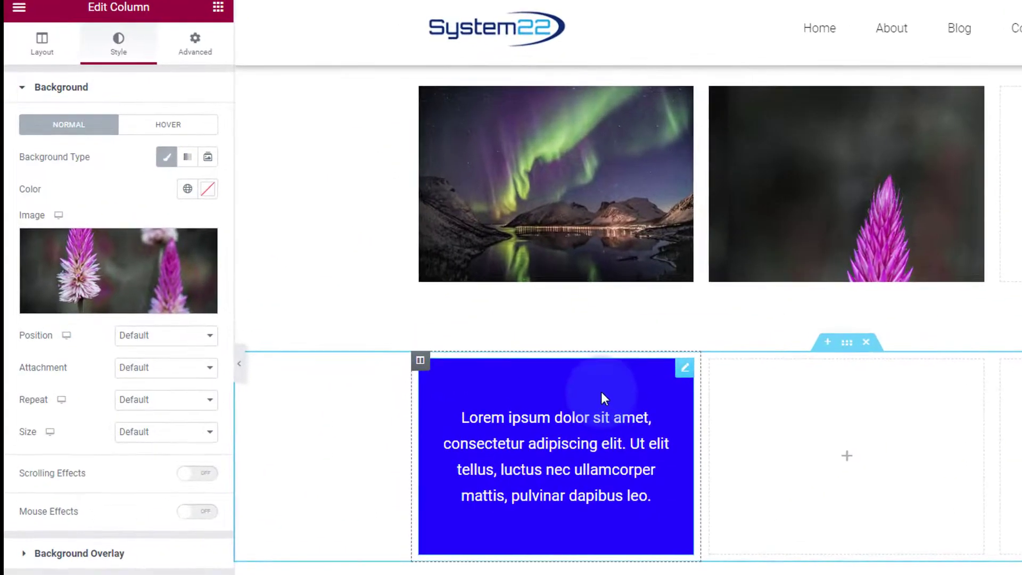
Reselect the blue text widget and enter 'tisc' as its CSS class
click(685, 371)
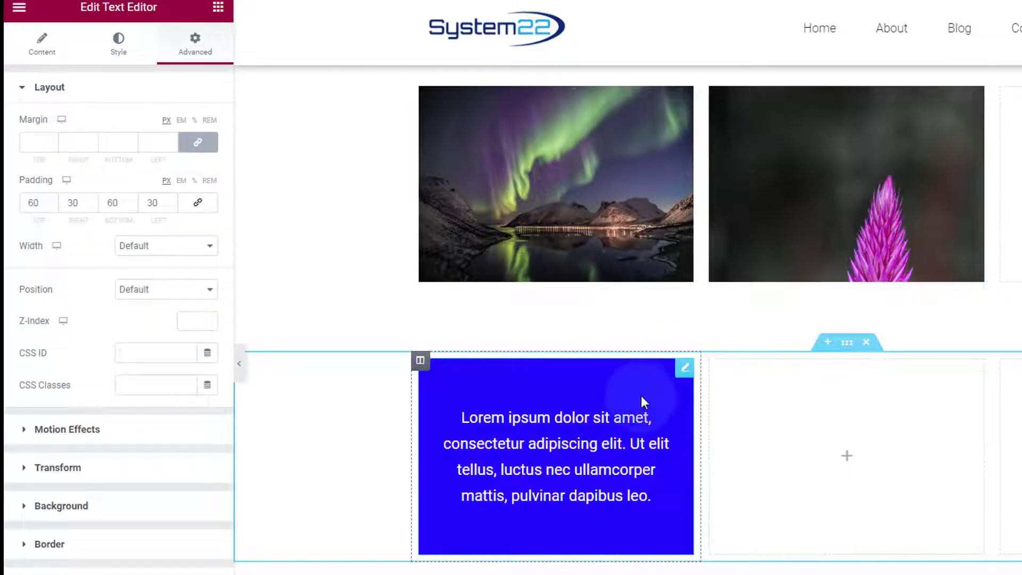
click(636, 410)
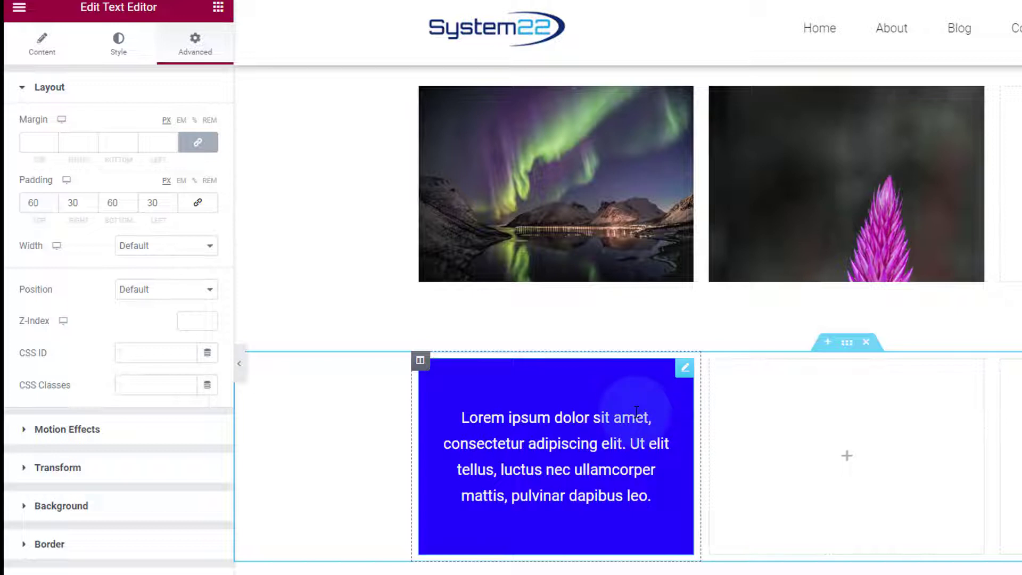
click(195, 48)
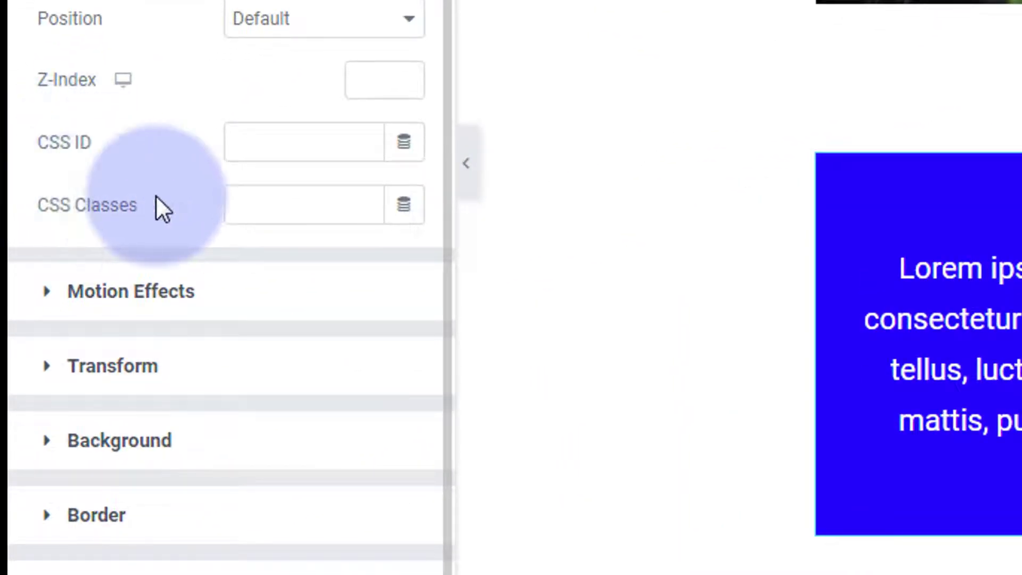
click(237, 202)
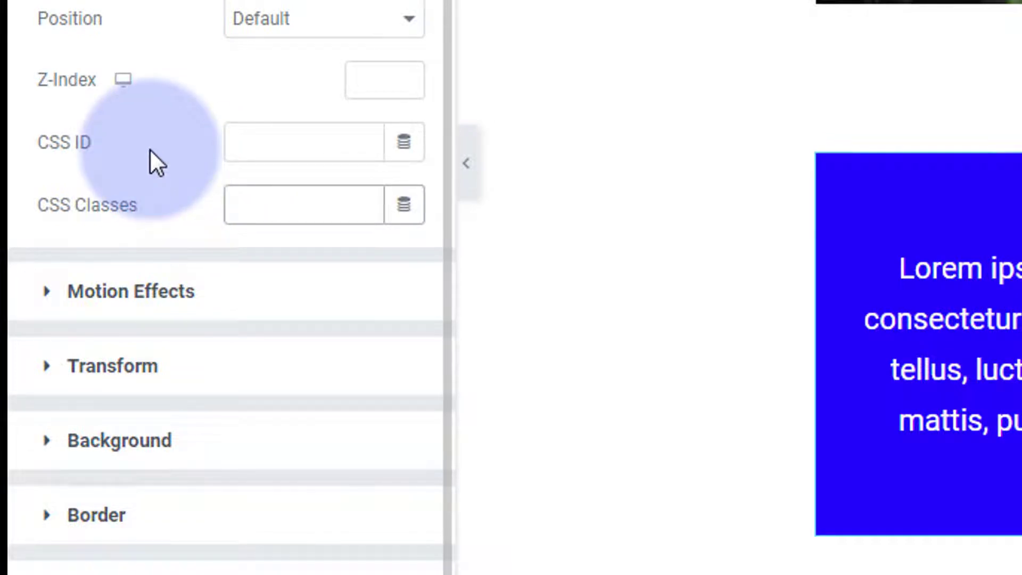
text(tisc)
mouse_move(255, 199)
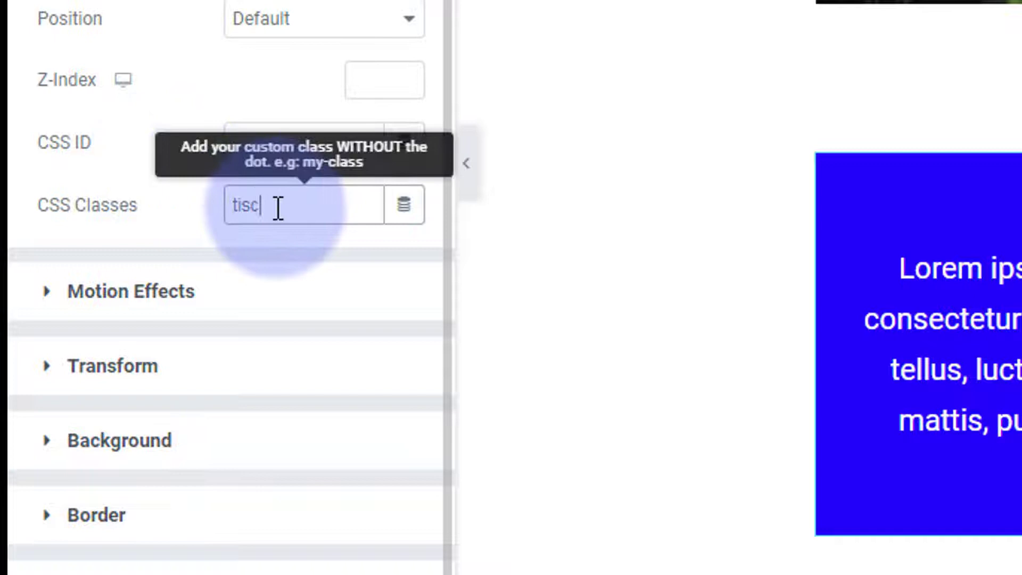
drag(278, 209, 207, 223)
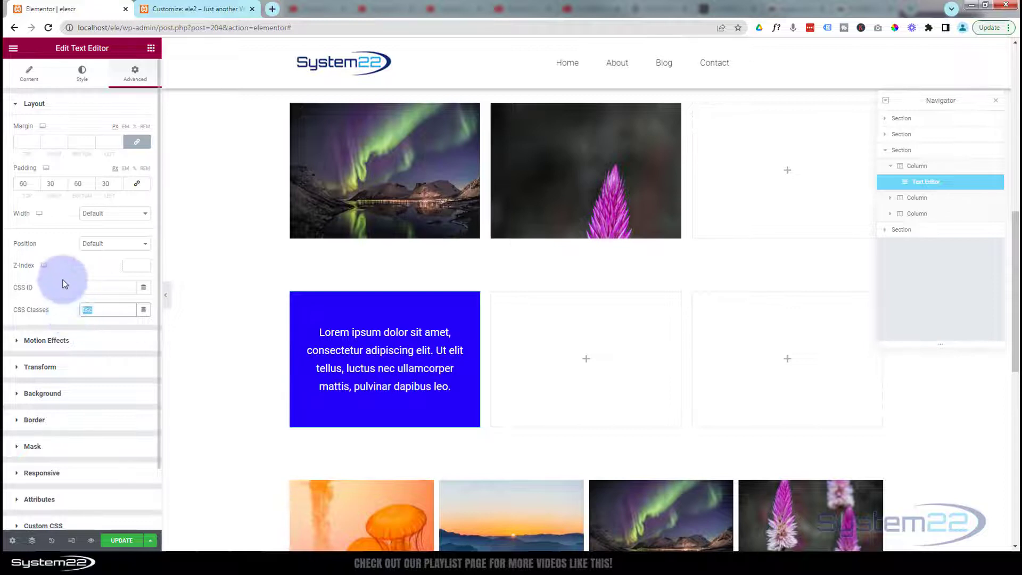
Expand the widget's empty Custom CSS box, checking the Customizer's Additional CSS for reference
scroll(63, 264, down, 2)
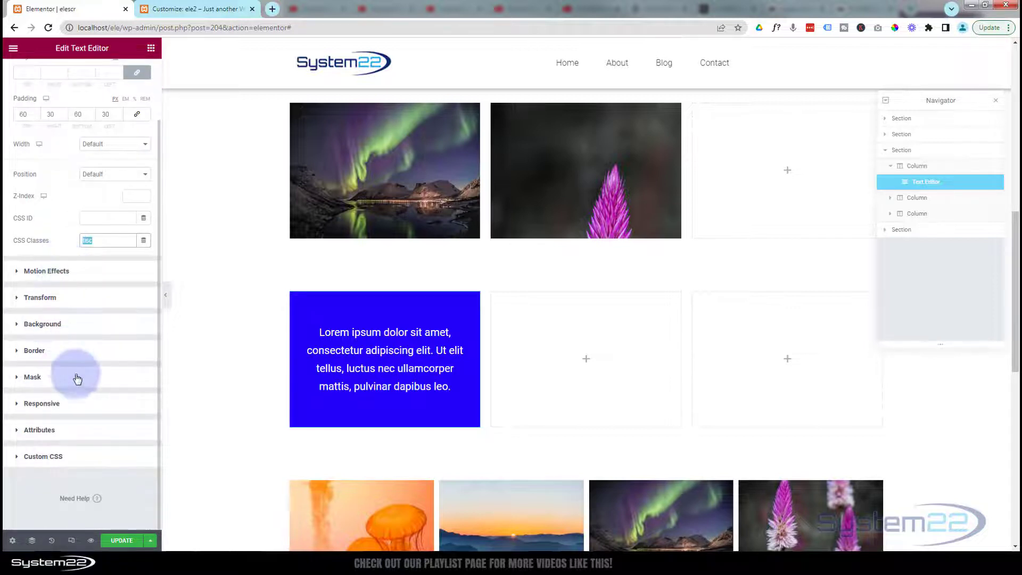
click(84, 459)
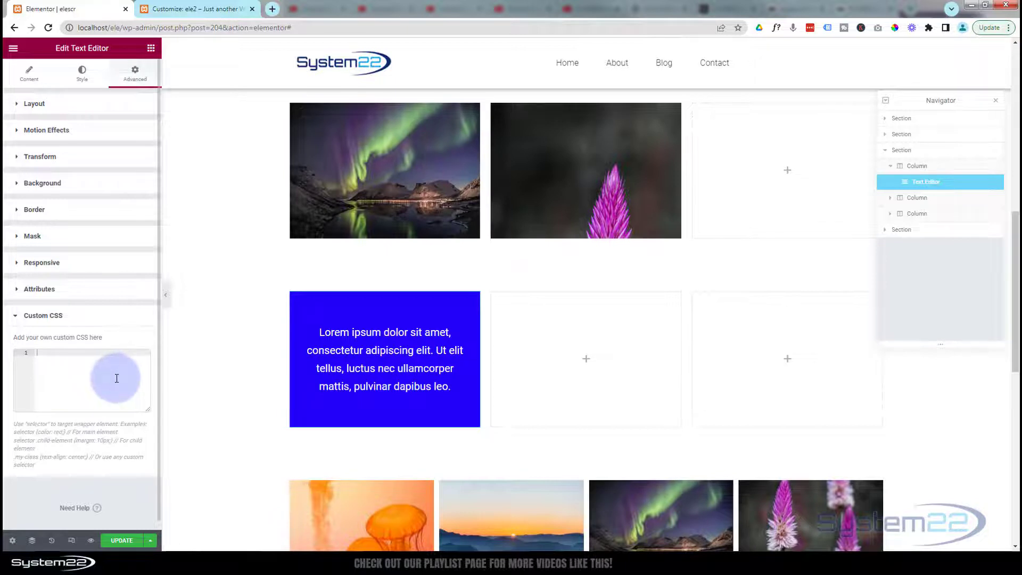
click(193, 8)
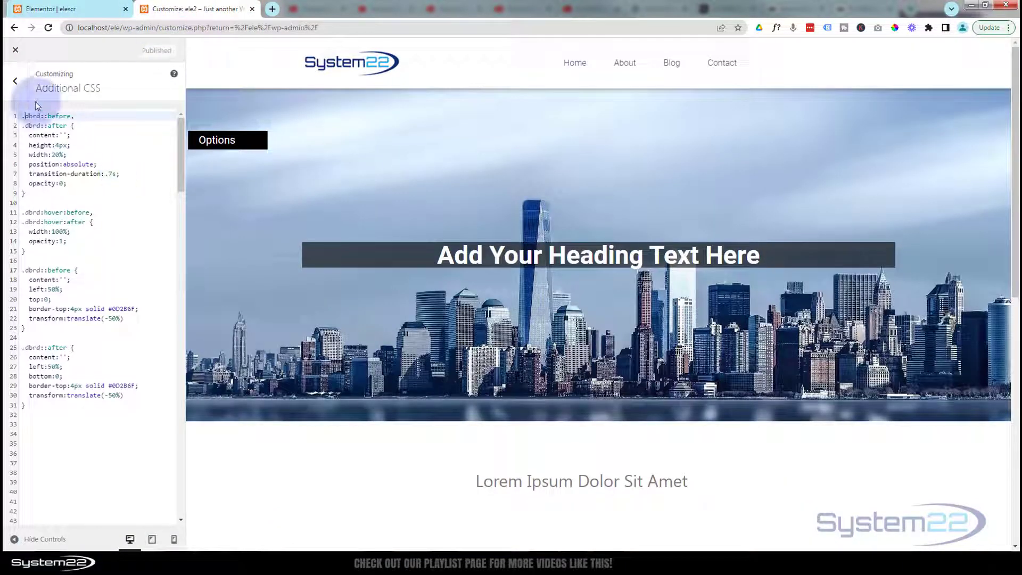
click(26, 444)
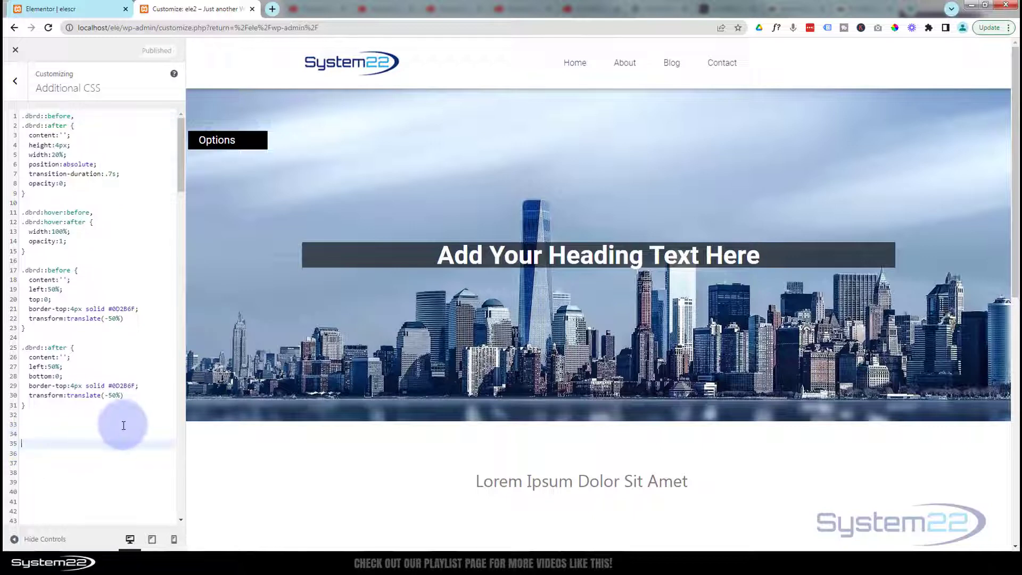
click(90, 7)
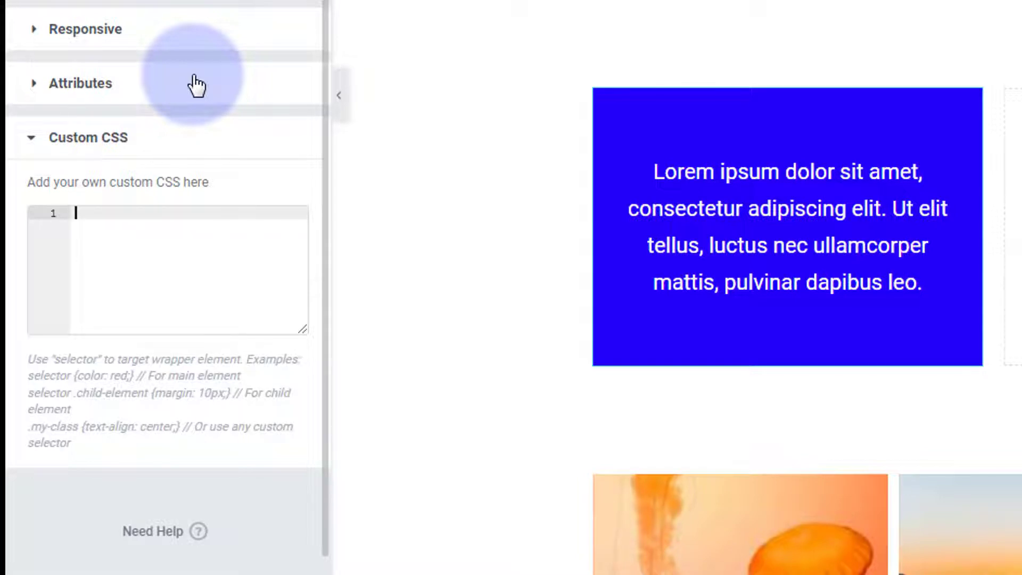
Write the rule .tisc { opacity:0; } in the widget's Custom CSS
text(.tisc {)
key(Return)
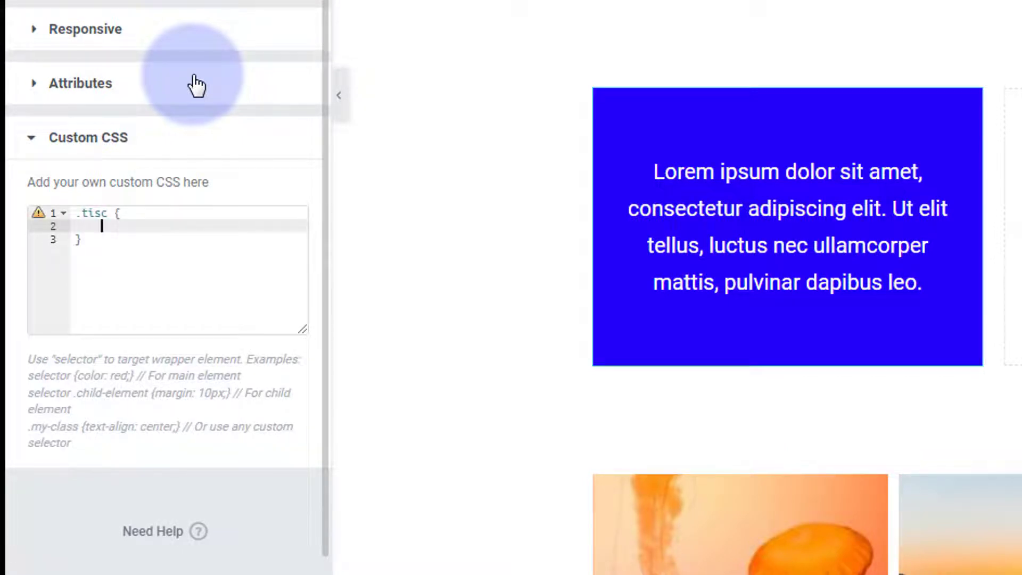
text(opaci)
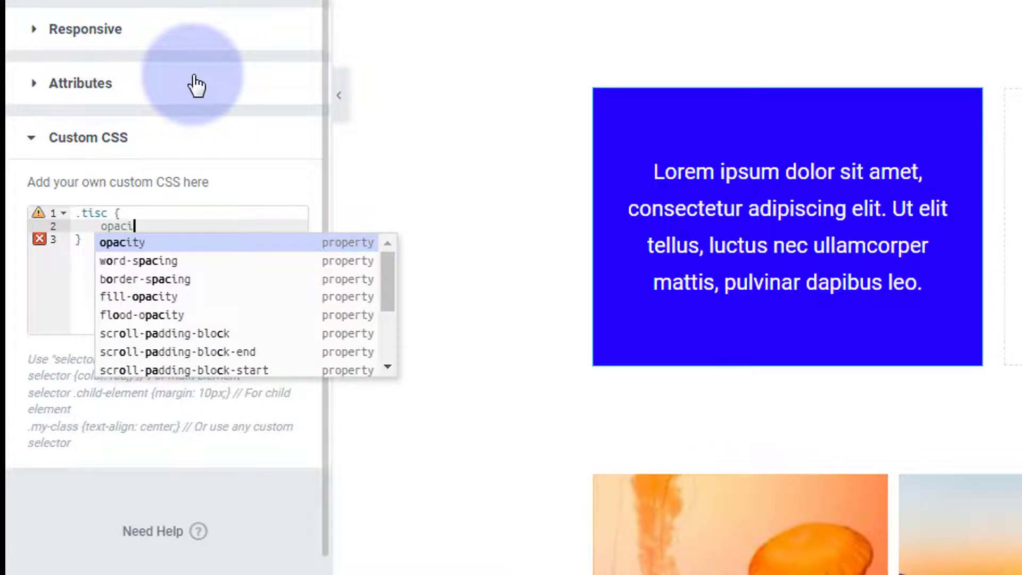
text(ty)
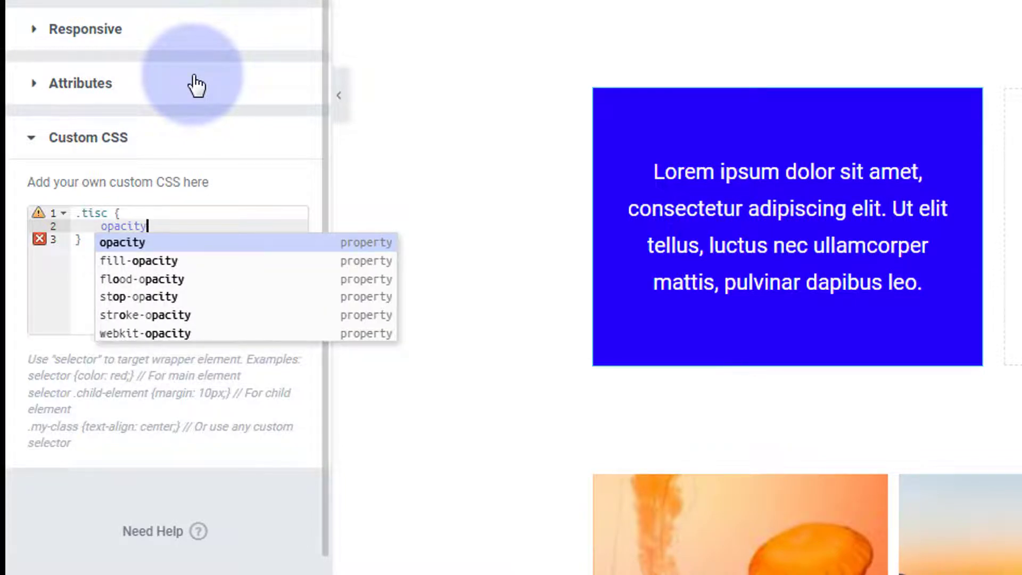
text(:)
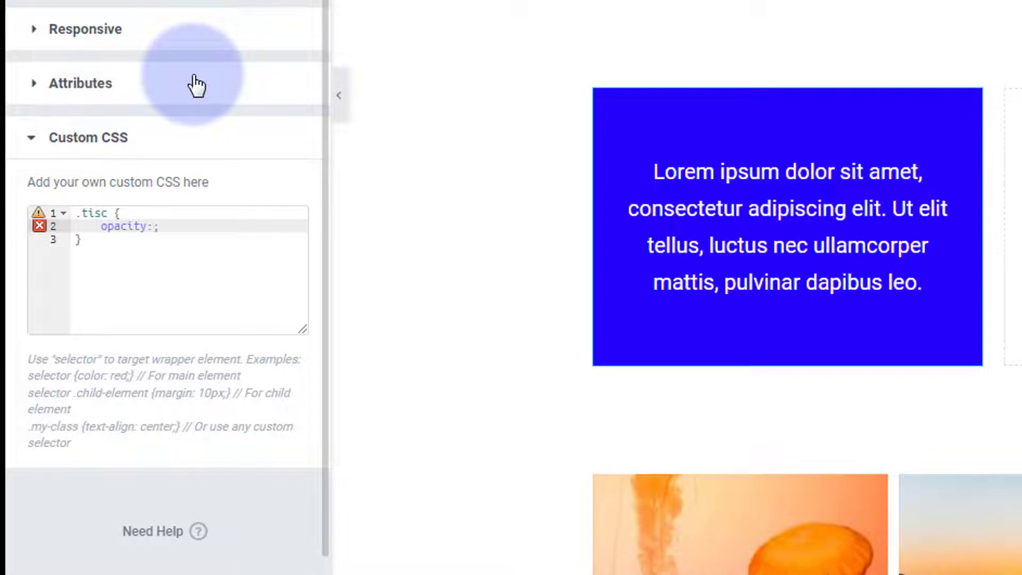
text(0)
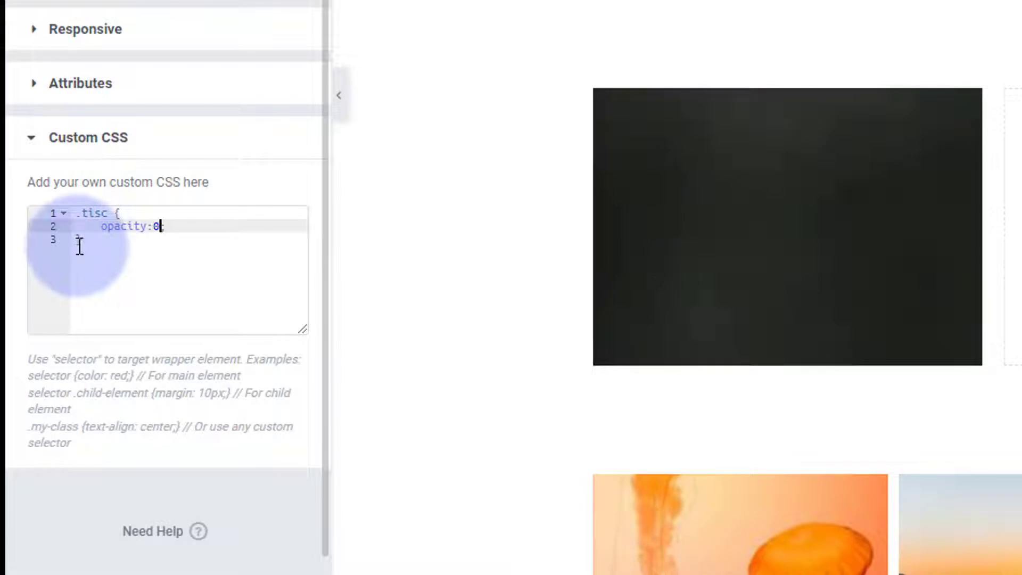
Copy the .tisc rule and paste a duplicate below it
click(74, 213)
drag(75, 213, 97, 249)
key(ctrl+c)
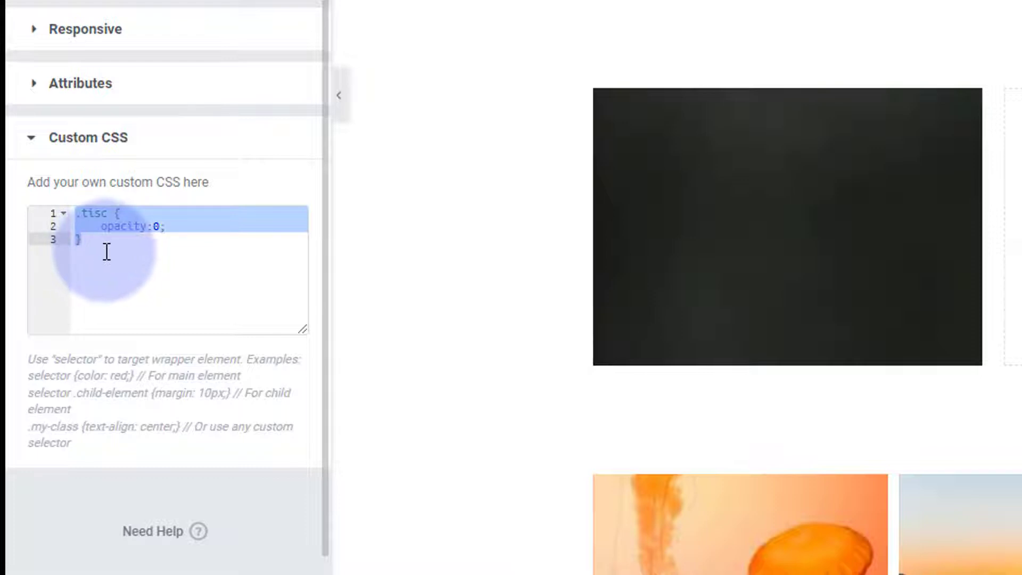
click(98, 247)
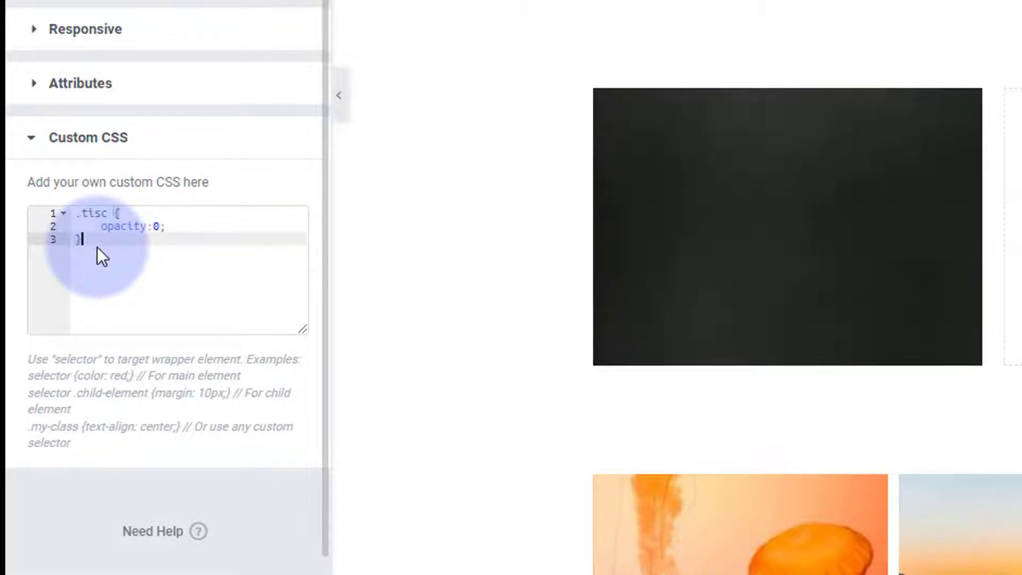
key(Return)
key(Return)
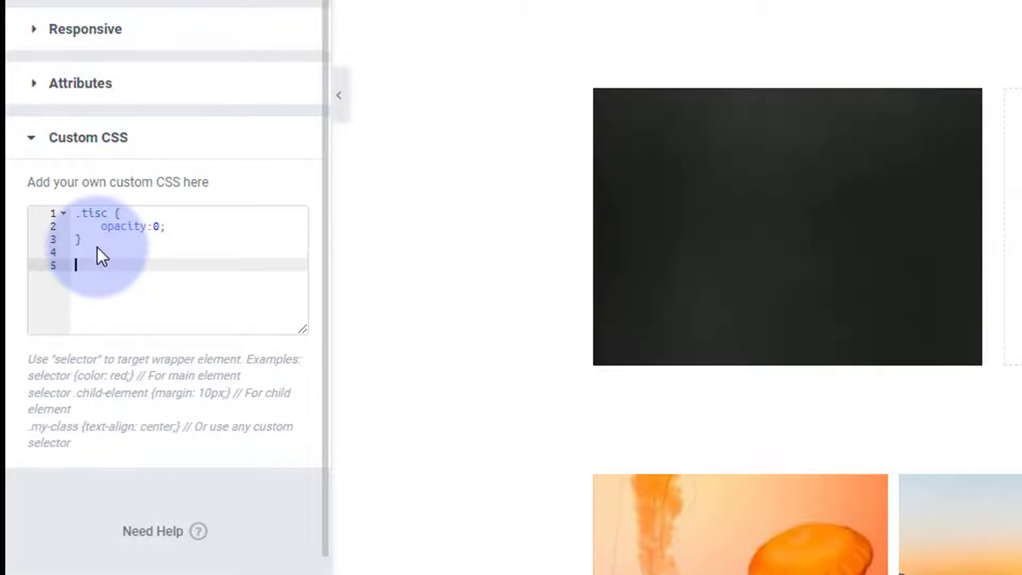
key(ctrl+v)
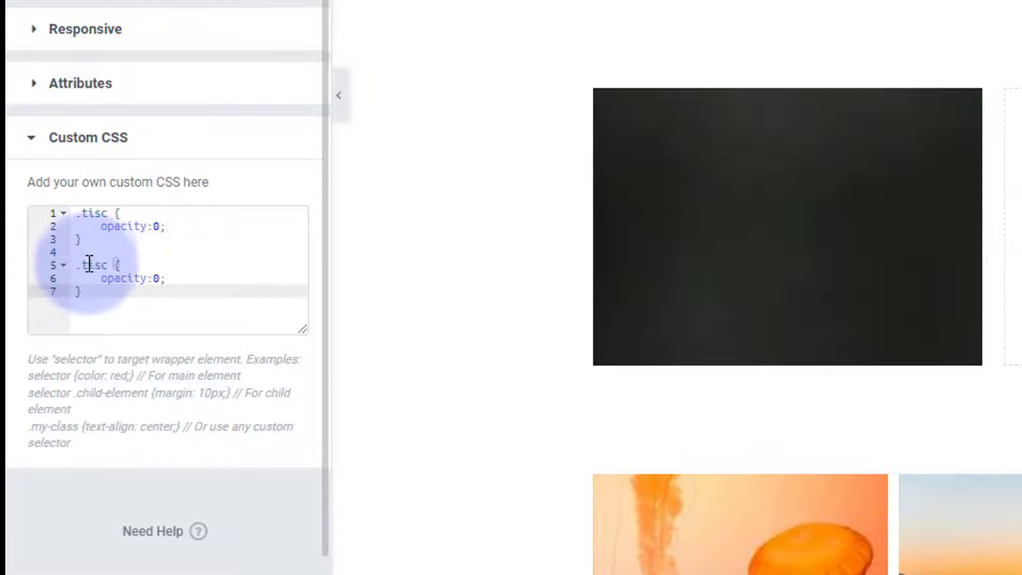
Change the copied rule to .tisc:hover with opacity set from 0 to 1
click(108, 264)
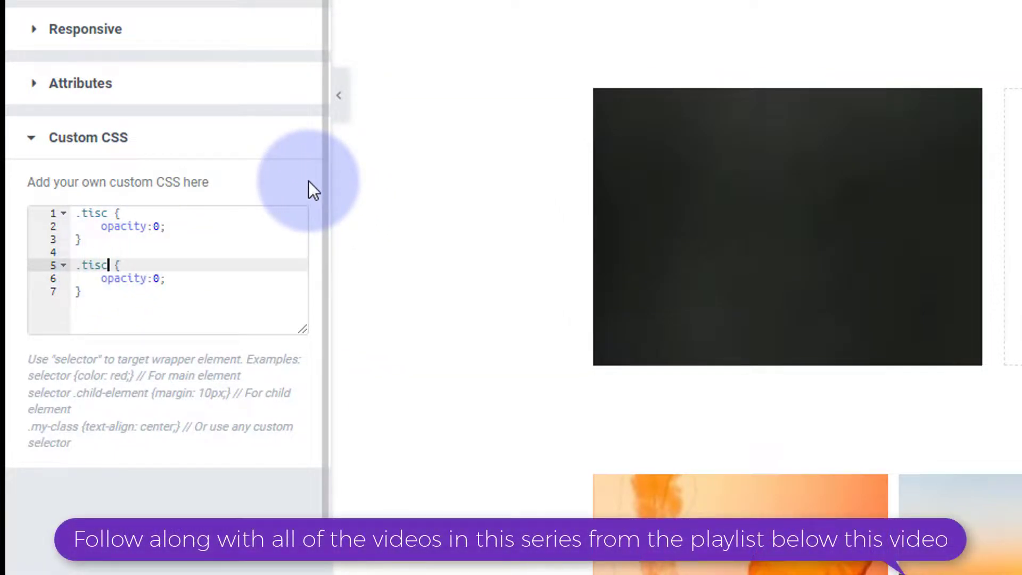
text(:hover)
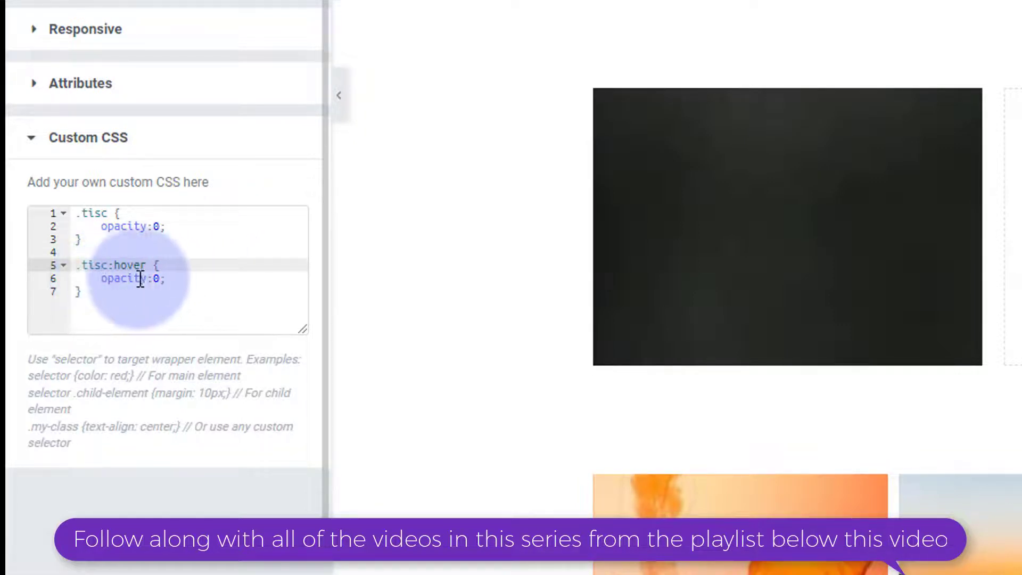
click(156, 278)
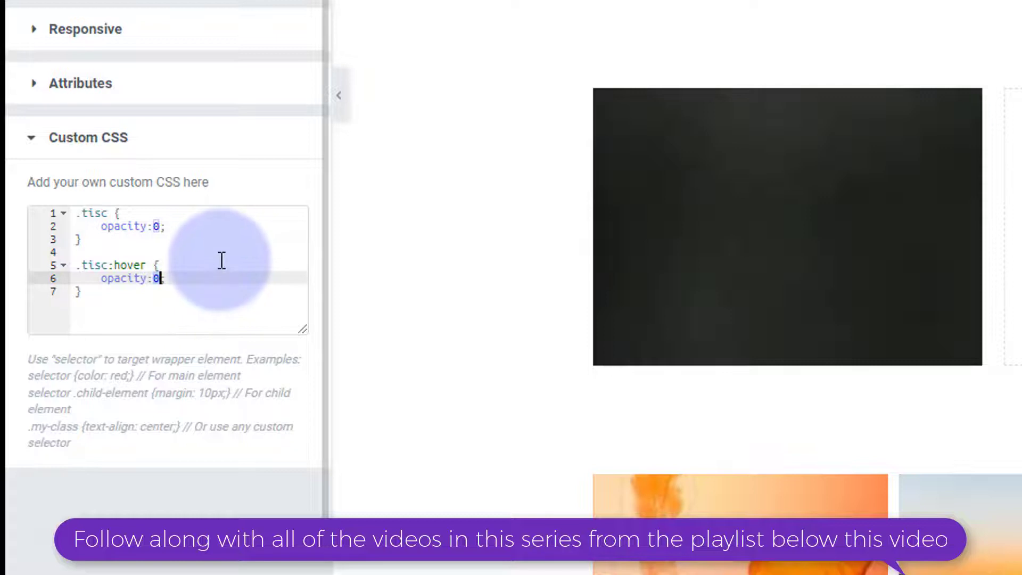
key(BackSpace)
text(1)
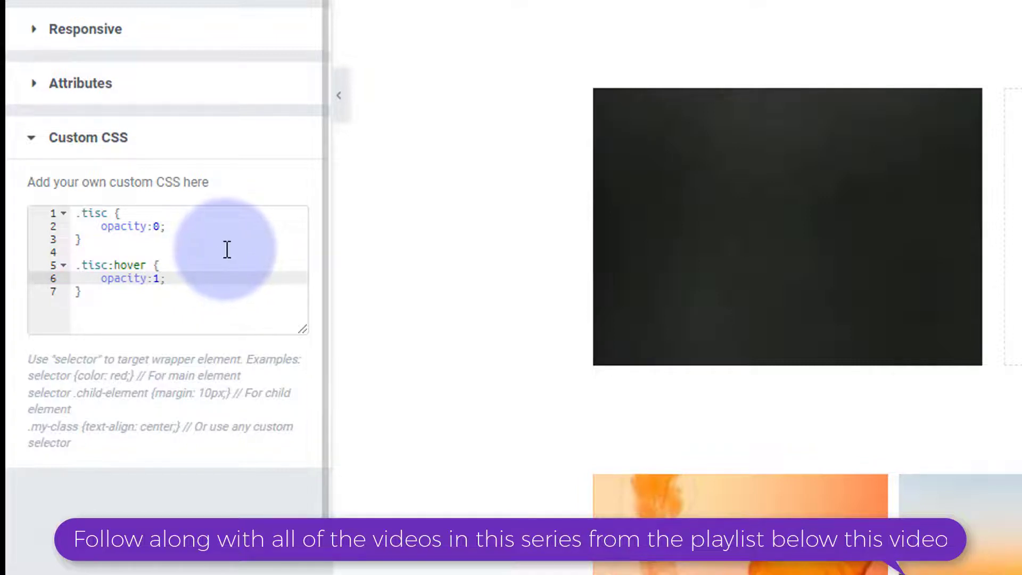
mouse_move(638, 257)
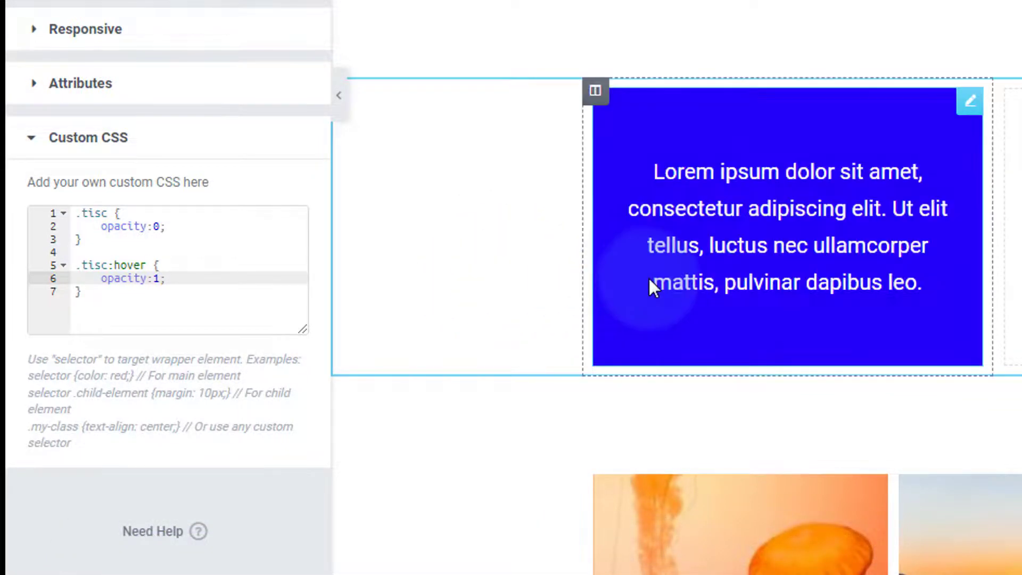
click(172, 226)
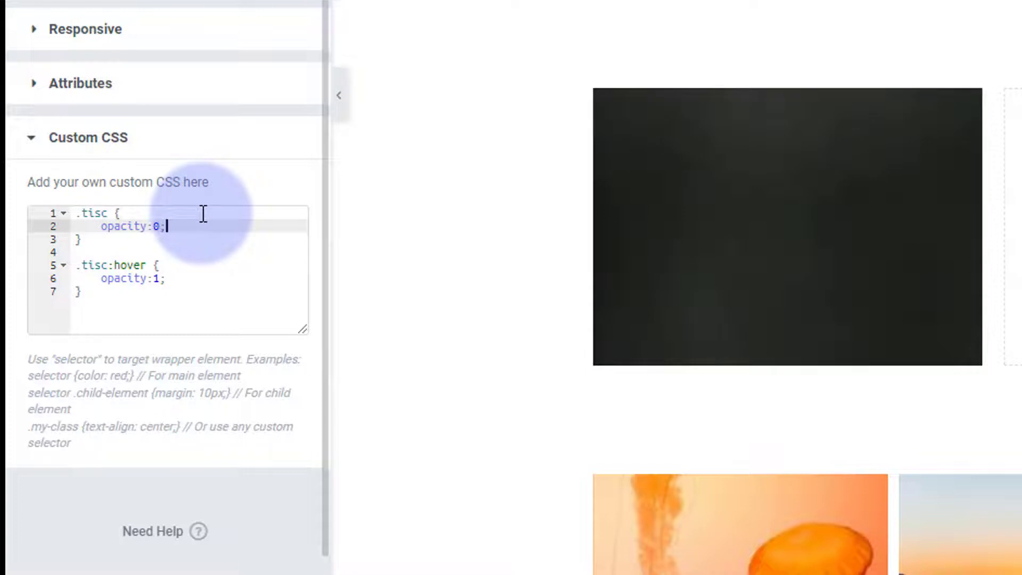
Add transition-duration: .5s to the first .tisc rule, then select the containing column
key(Return)
text(tran)
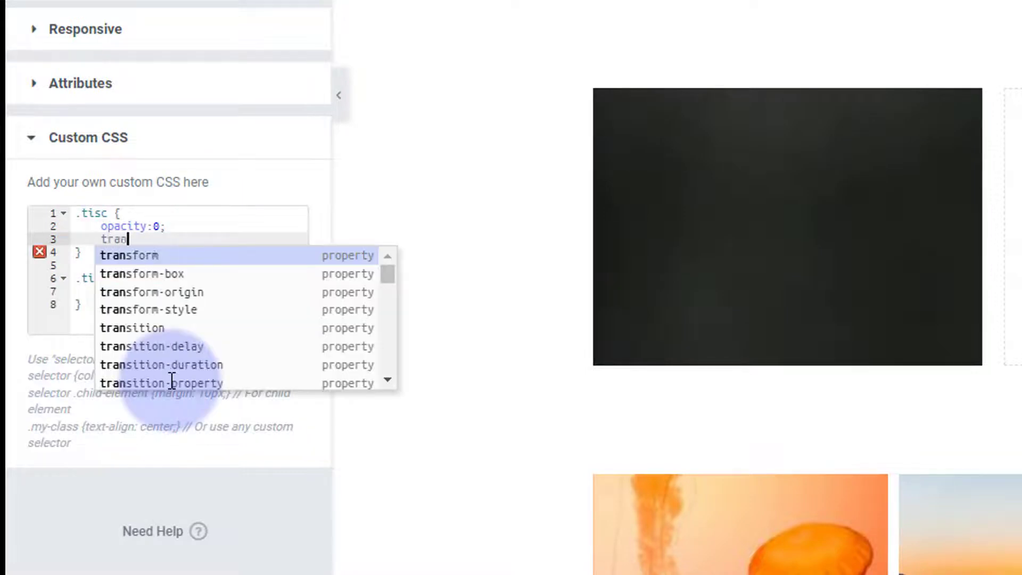
text(sition)
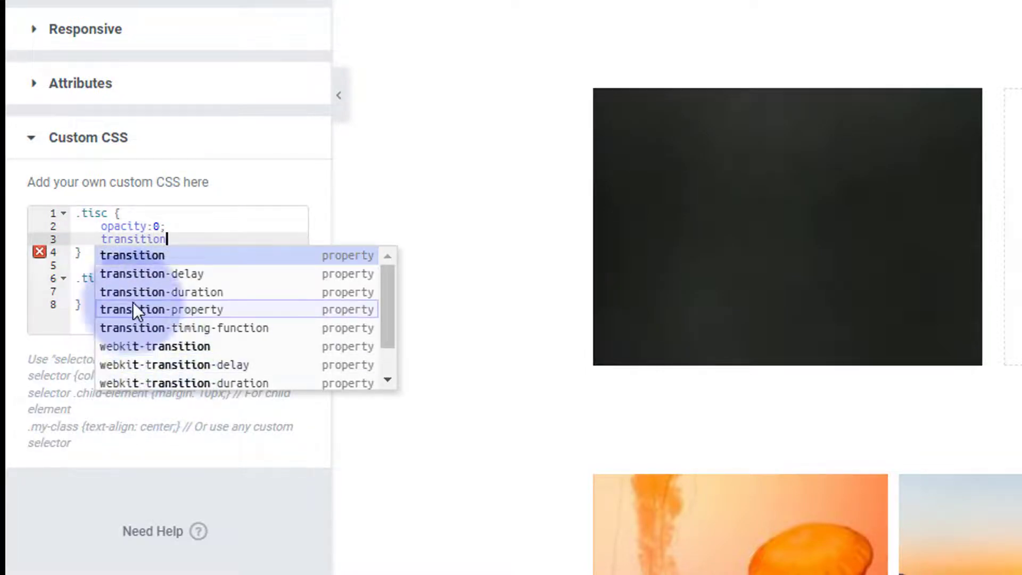
click(167, 293)
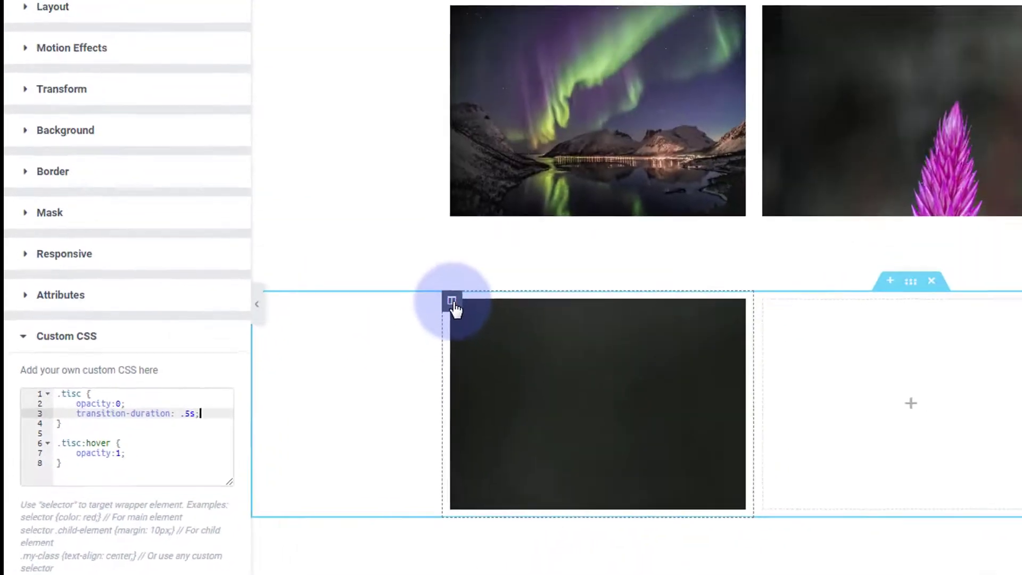
click(595, 91)
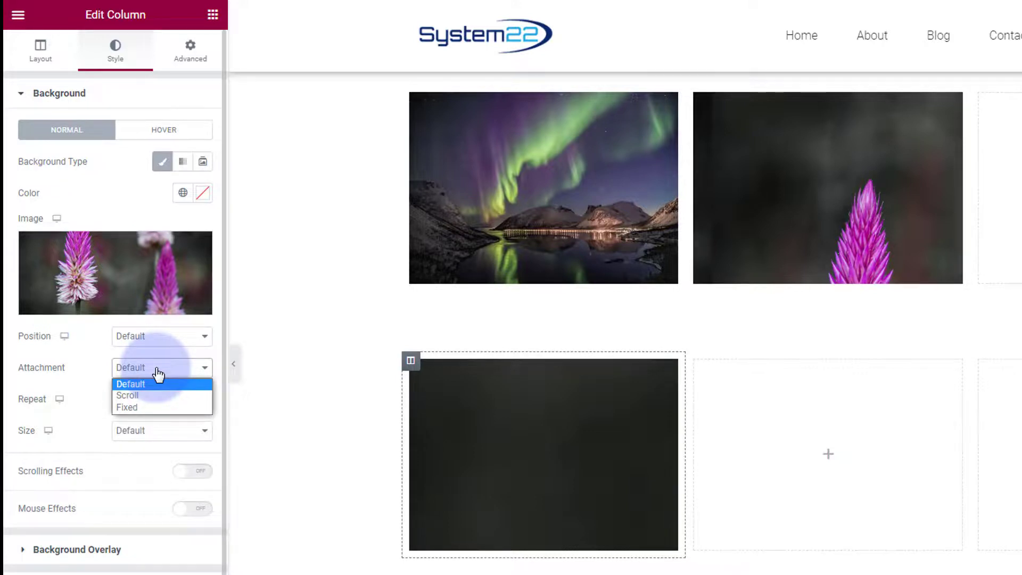
Set the column's flower background attachment to Fixed
click(139, 407)
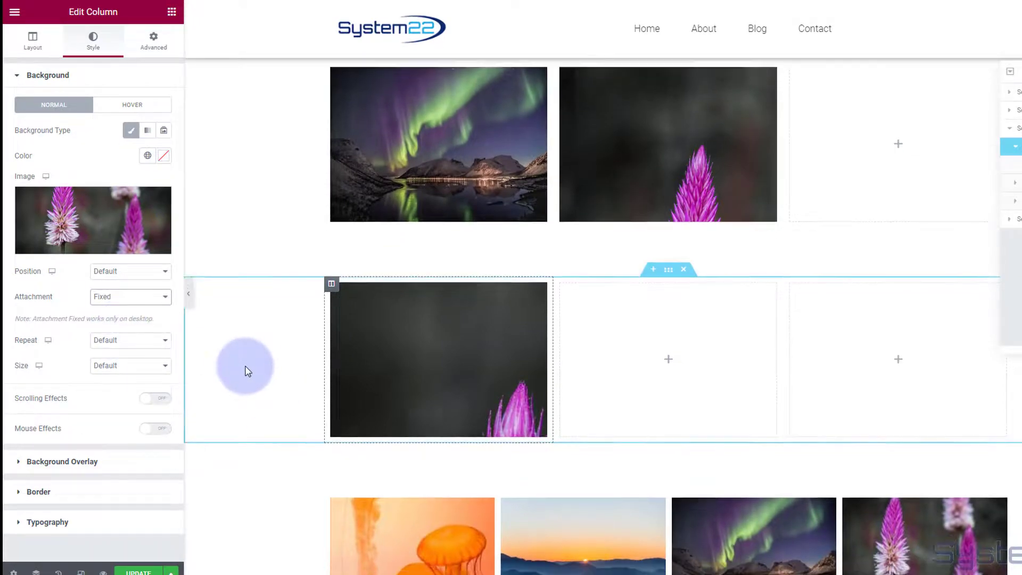
scroll(248, 365, down, 2)
scroll(248, 366, up, 3)
scroll(248, 363, up, 2)
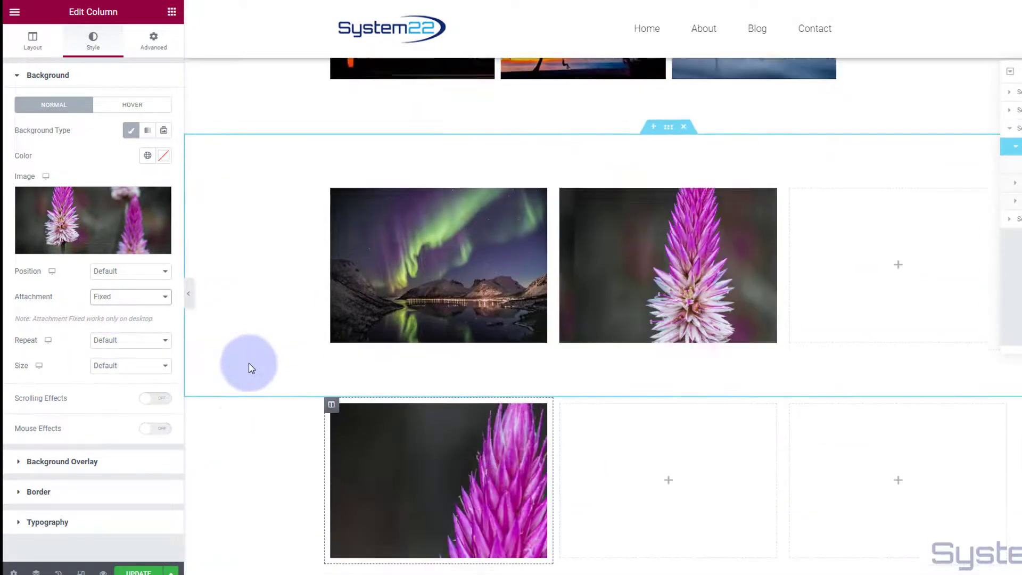
scroll(248, 362, down, 3)
scroll(248, 363, up, 3)
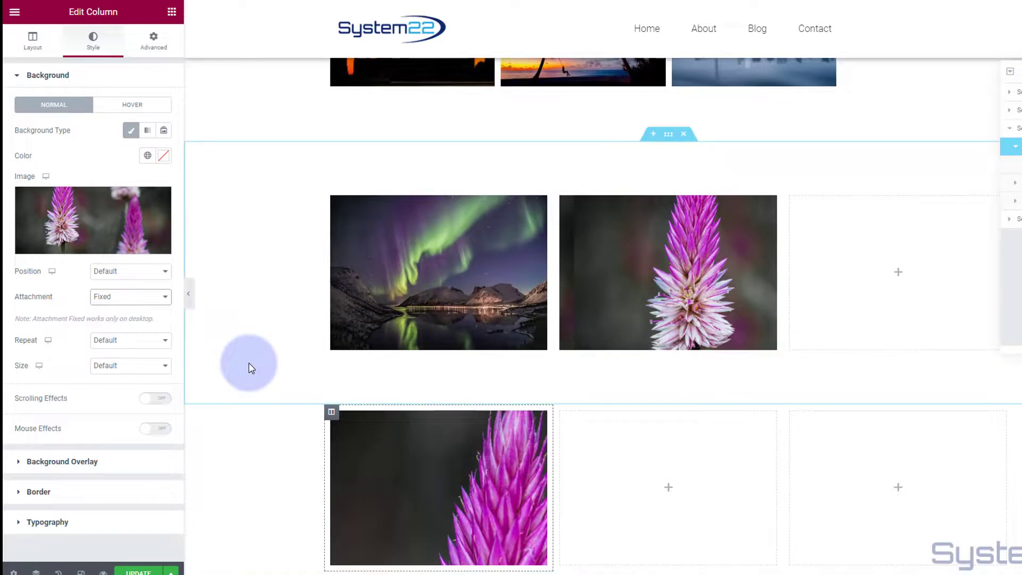
scroll(248, 362, down, 3)
scroll(250, 368, up, 3)
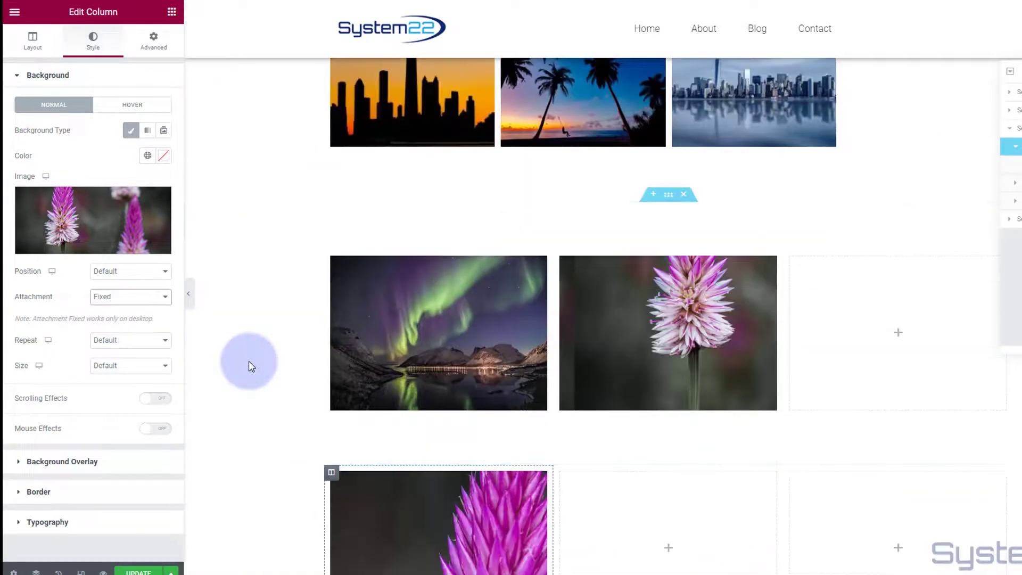
scroll(251, 366, down, 3)
scroll(248, 361, up, 2)
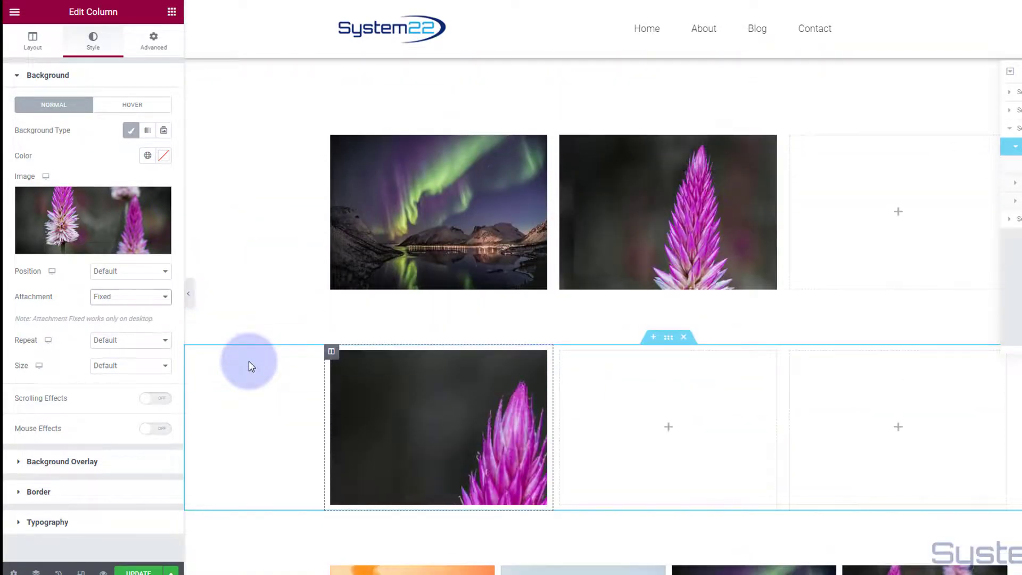
scroll(248, 361, down, 1)
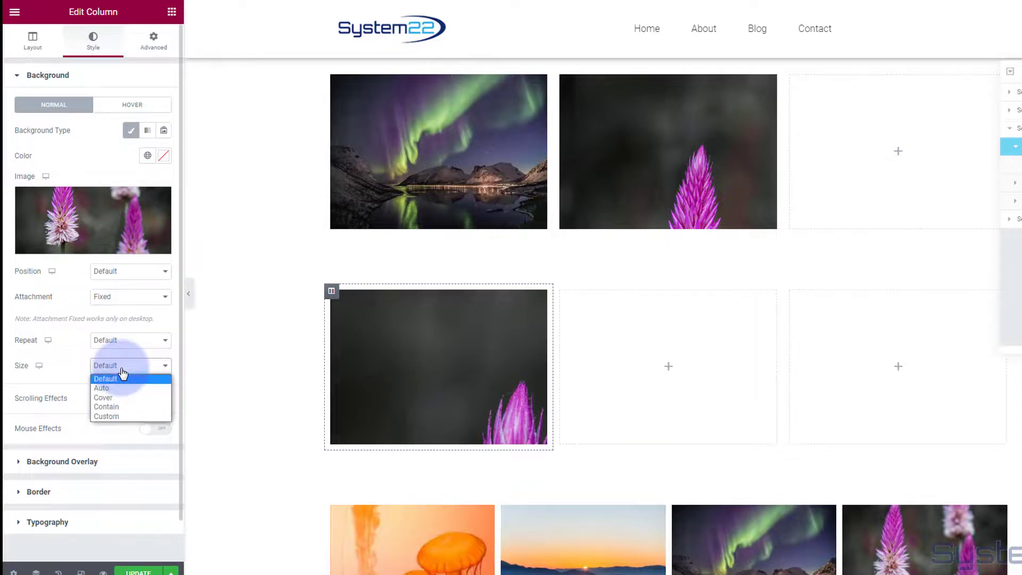
Set the background size to Contain so the whole flower fits the column
click(114, 407)
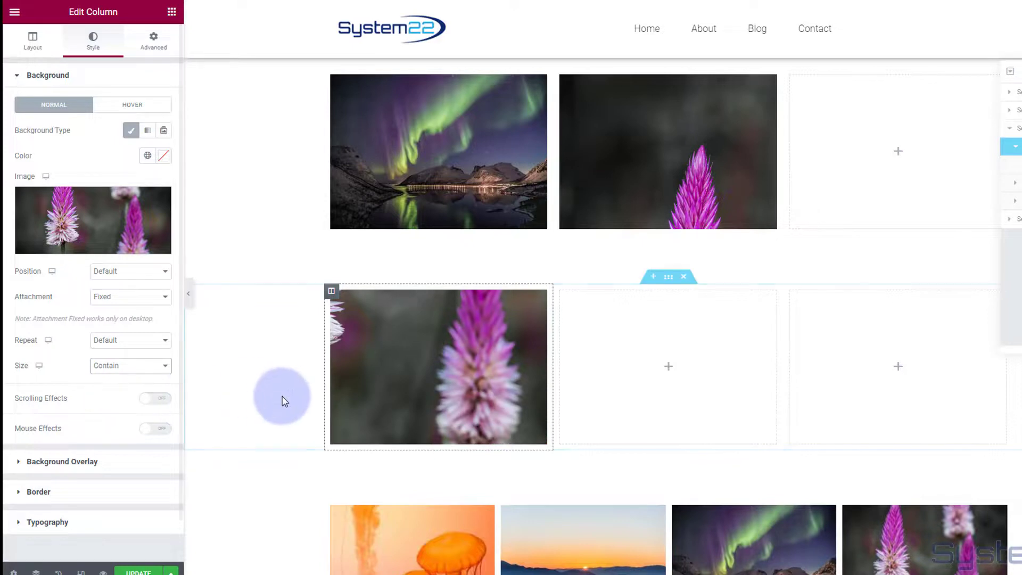
scroll(275, 403, up, 2)
scroll(274, 407, down, 5)
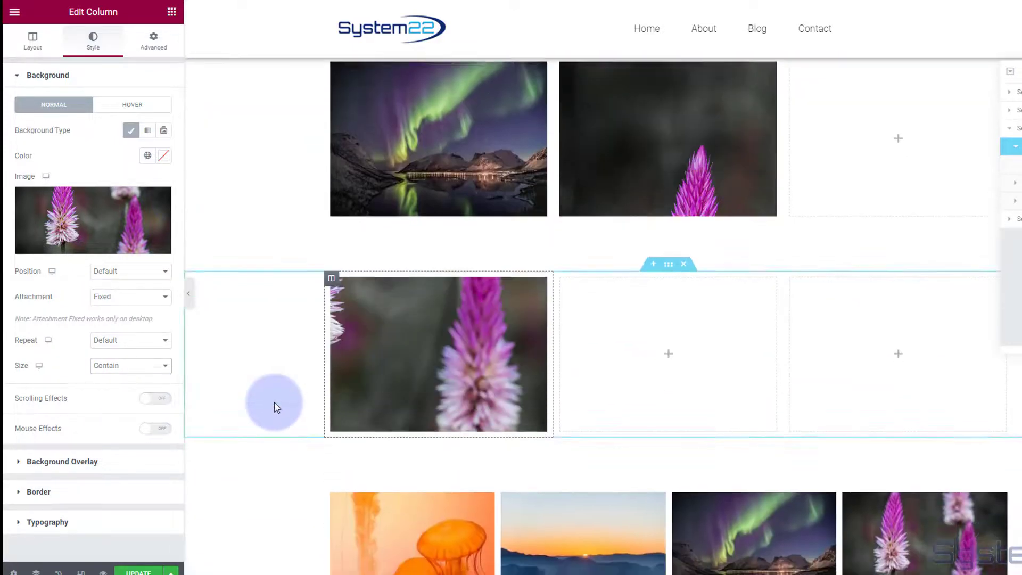
scroll(274, 407, up, 3)
scroll(275, 407, up, 3)
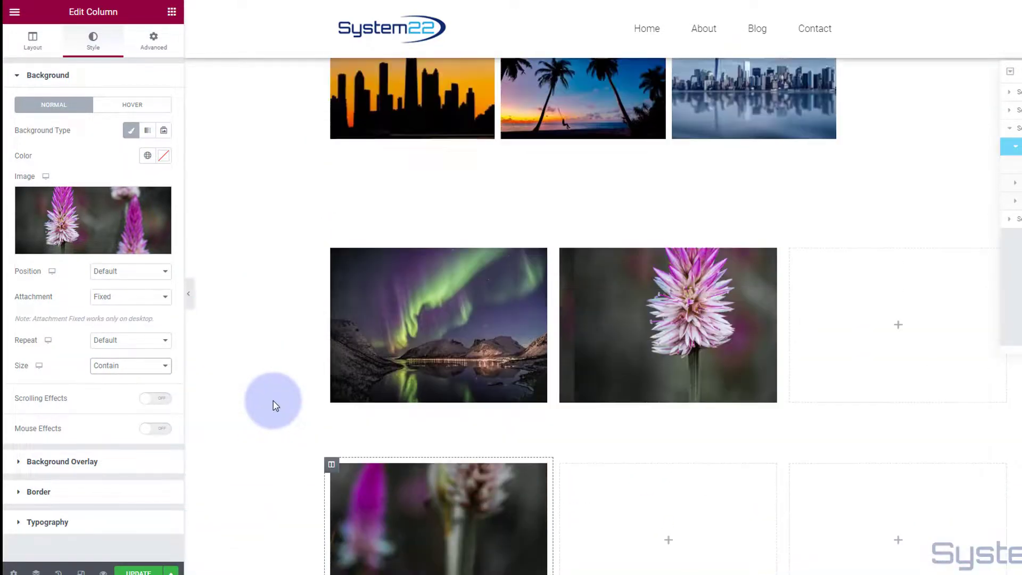
scroll(275, 407, down, 4)
scroll(275, 407, down, 2)
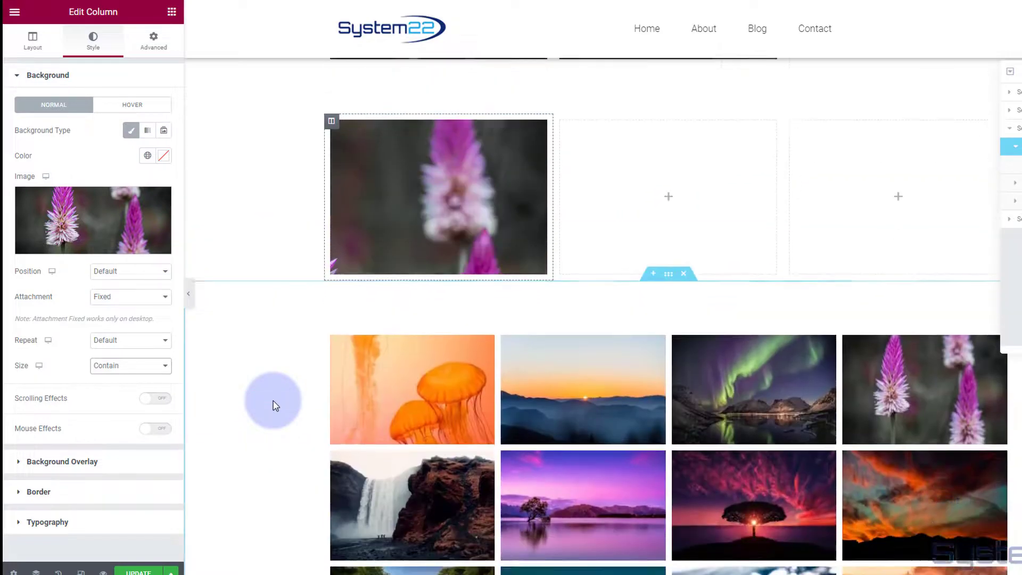
scroll(274, 406, up, 3)
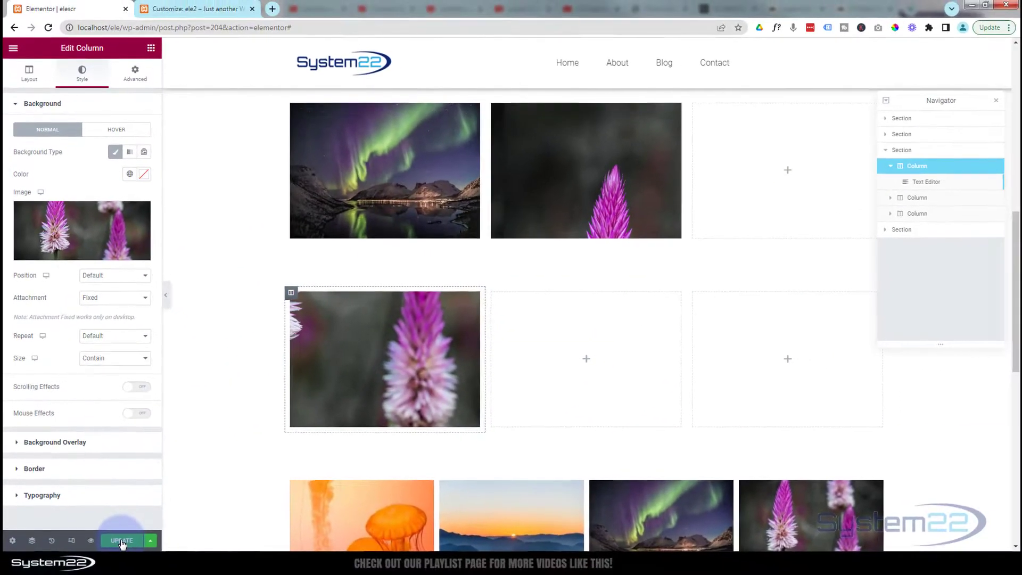
Save the page with Update and open it via Preview Changes
click(138, 573)
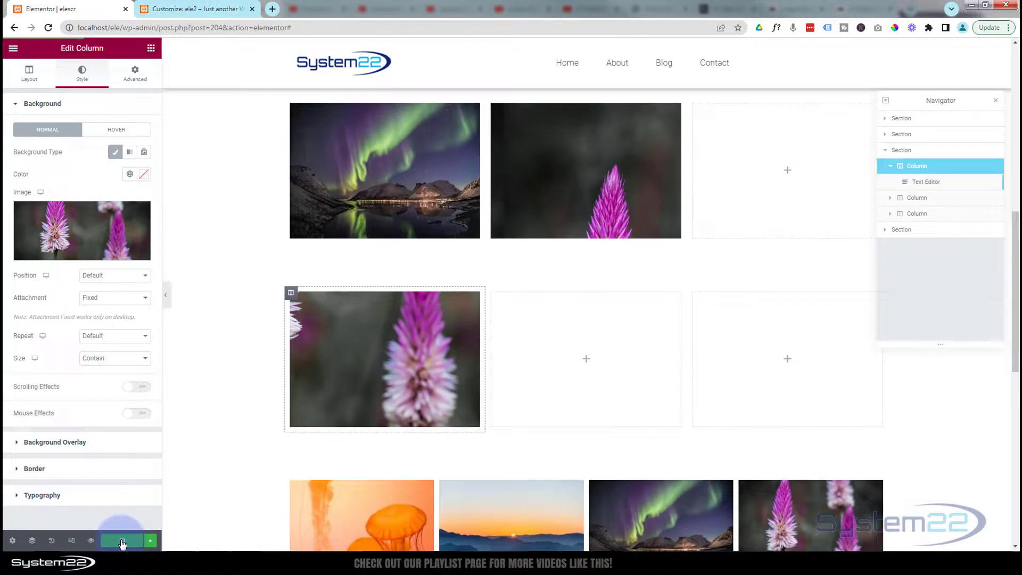
click(90, 542)
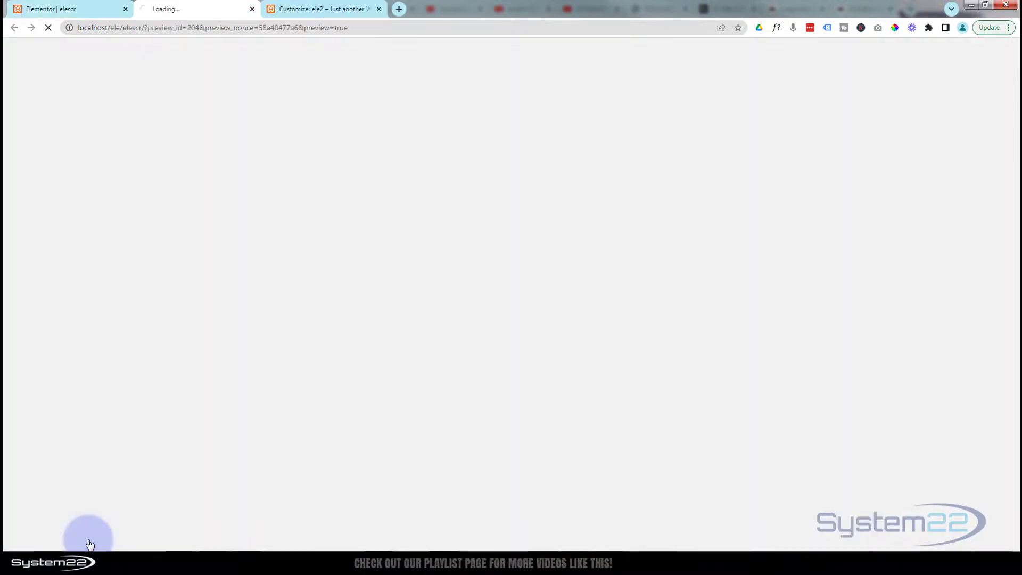
scroll(98, 410, down, 8)
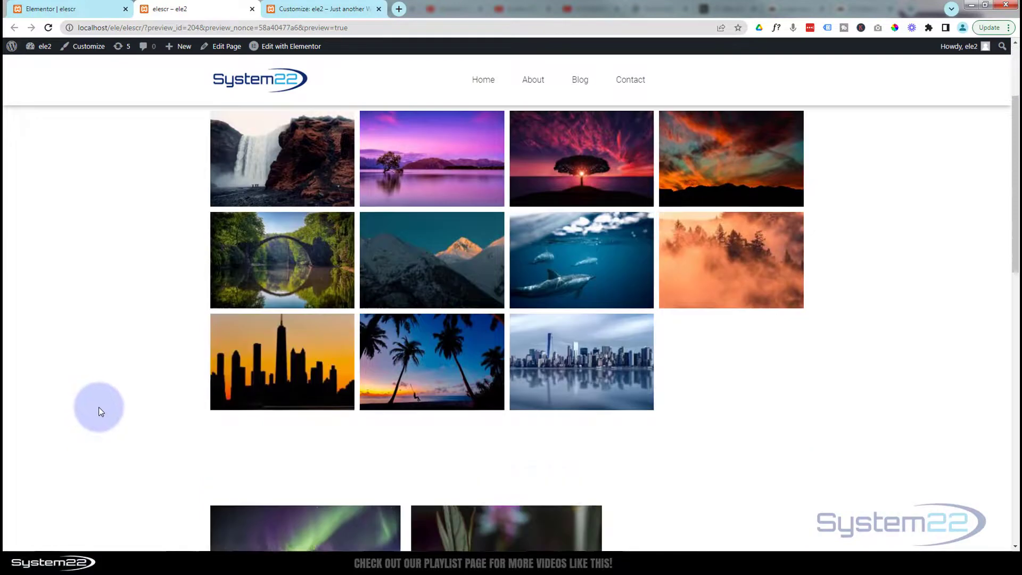
scroll(100, 406, down, 4)
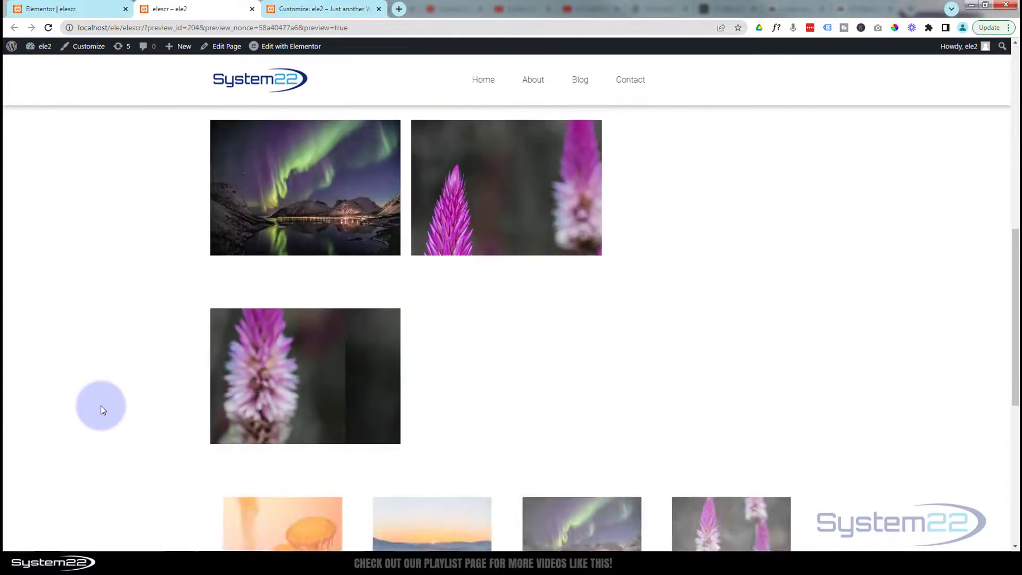
scroll(103, 410, up, 2)
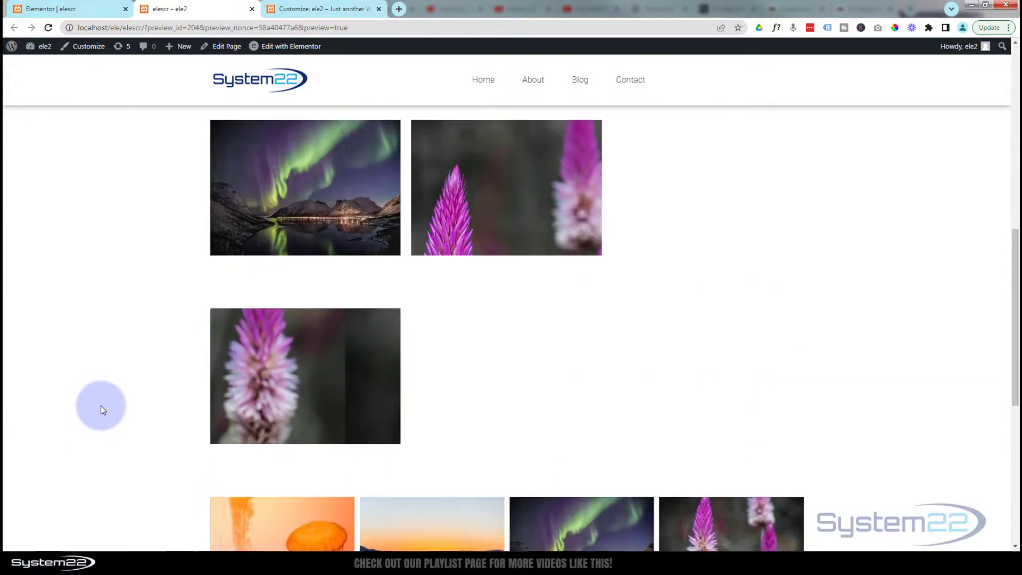
scroll(98, 417, up, 2)
On the live preview, hover the fixed flower column to check the blue Lorem ipsum fades in
scroll(98, 417, down, 4)
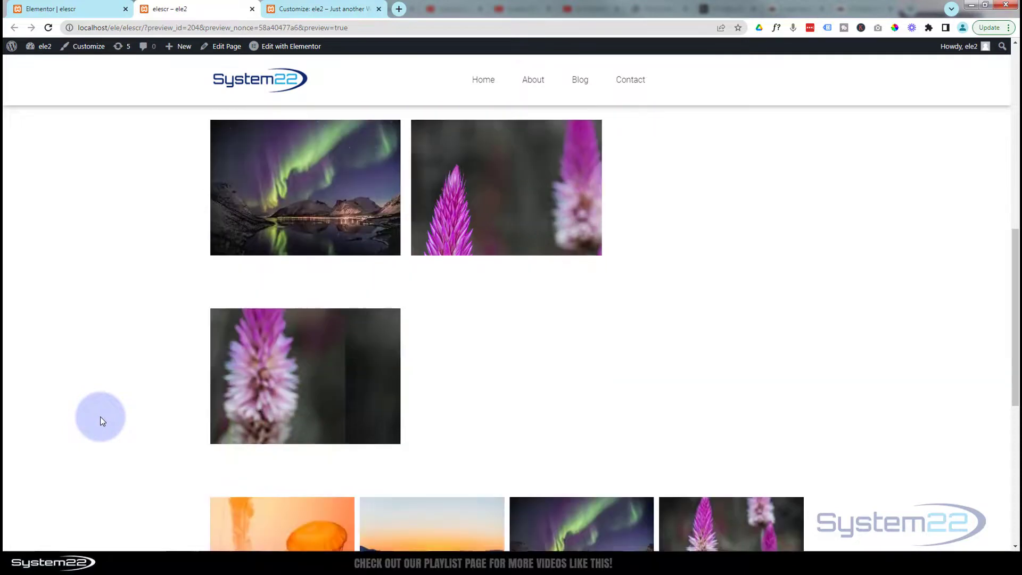
scroll(72, 266, down, 2)
scroll(72, 268, up, 5)
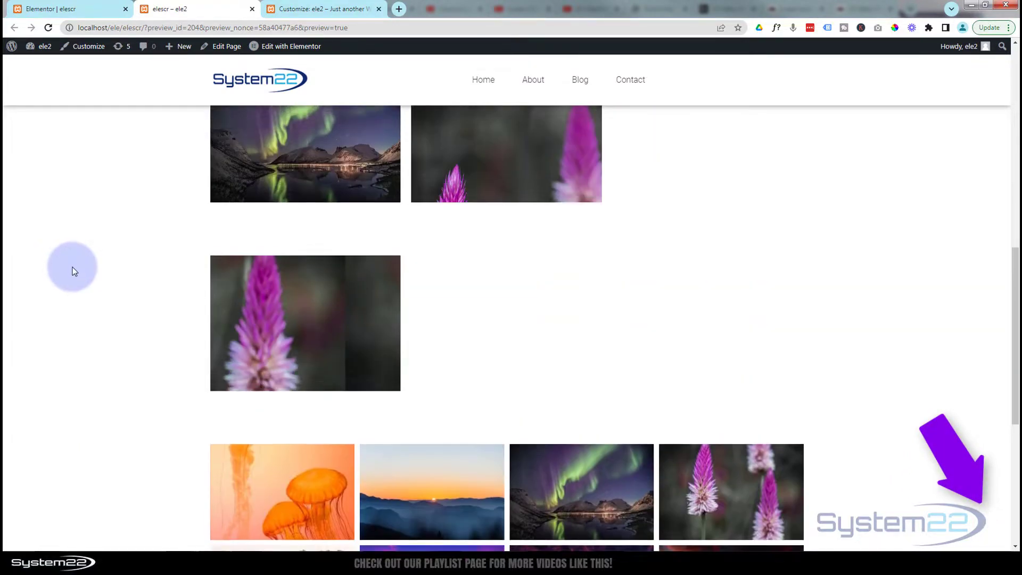
scroll(75, 271, down, 3)
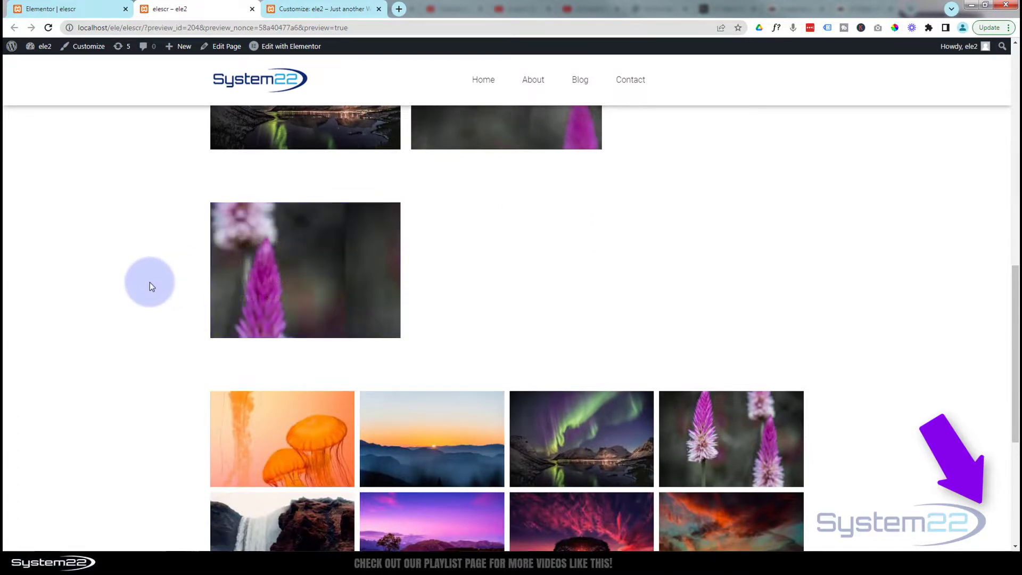
scroll(144, 284, up, 3)
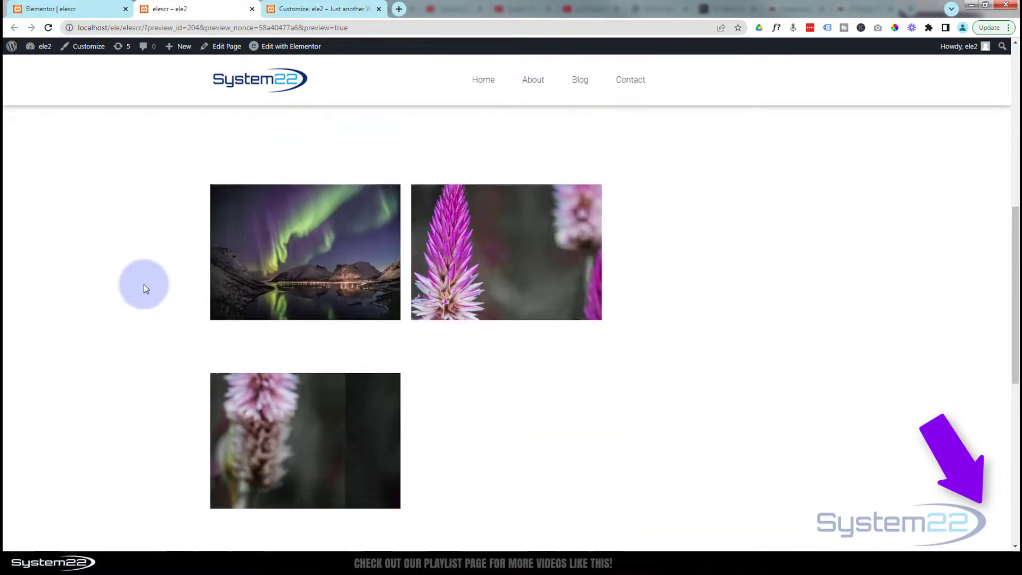
scroll(144, 285, down, 3)
scroll(143, 284, up, 2)
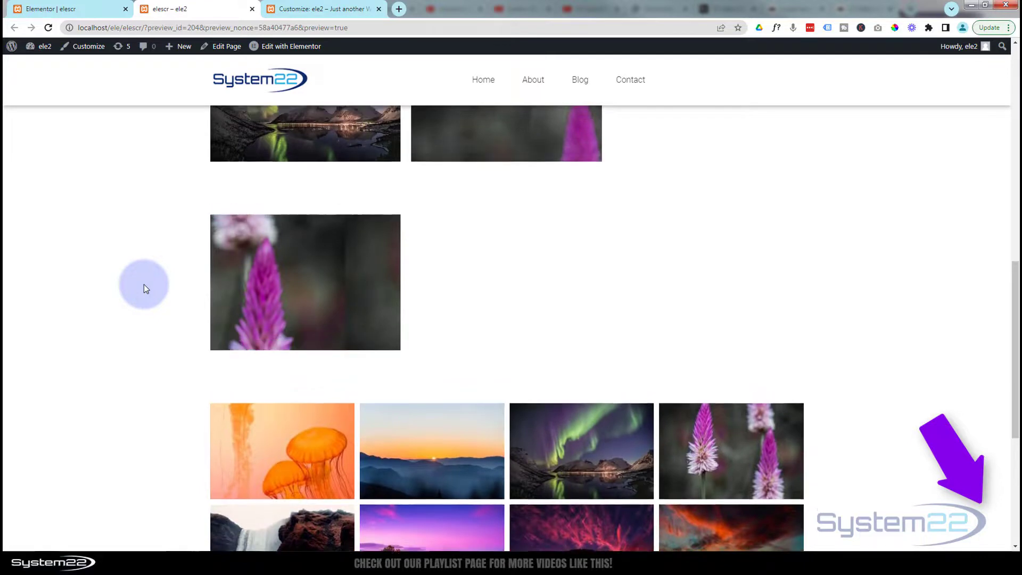
scroll(144, 284, up, 2)
scroll(144, 285, down, 2)
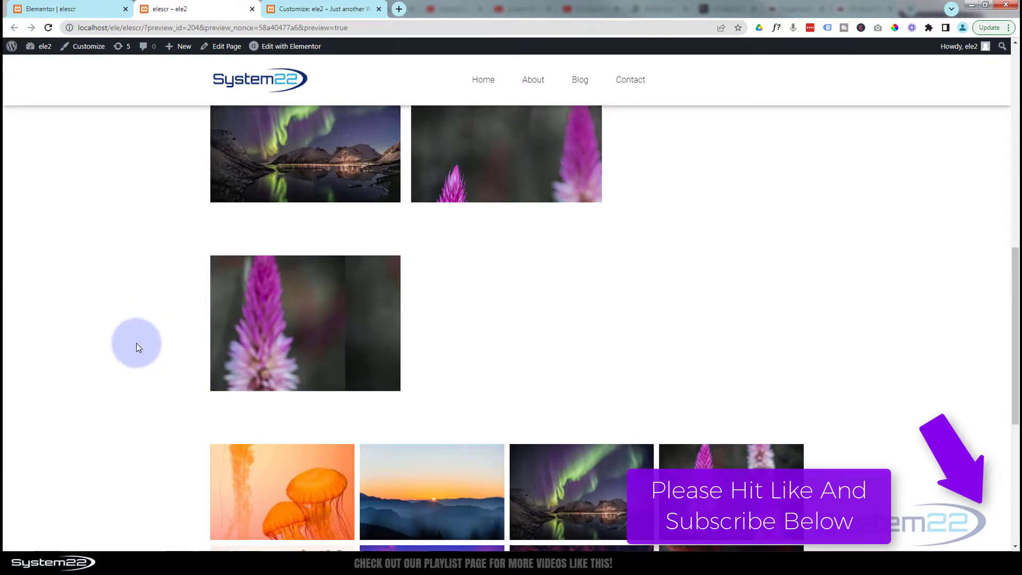
mouse_move(218, 343)
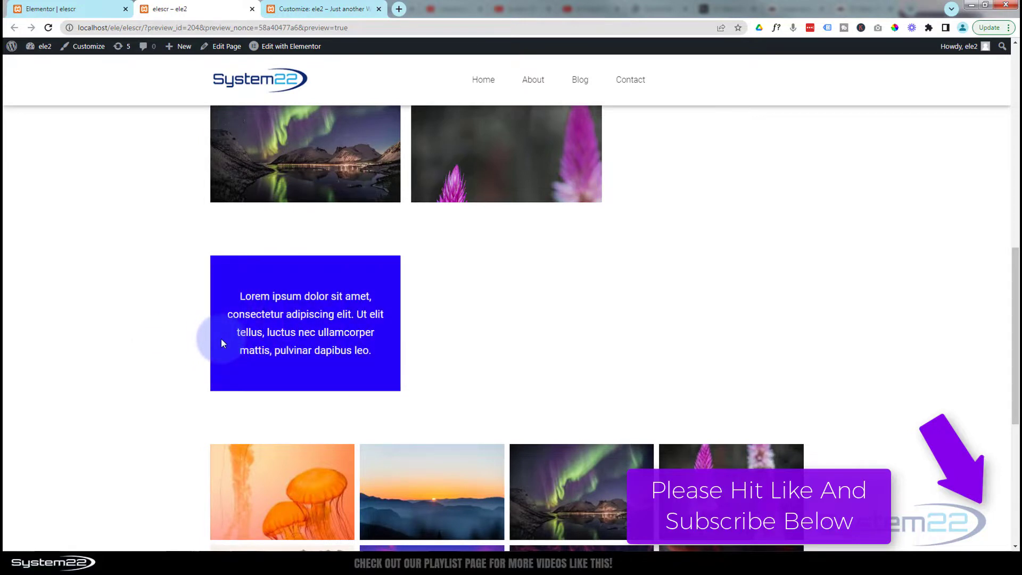
scroll(168, 346, up, 2)
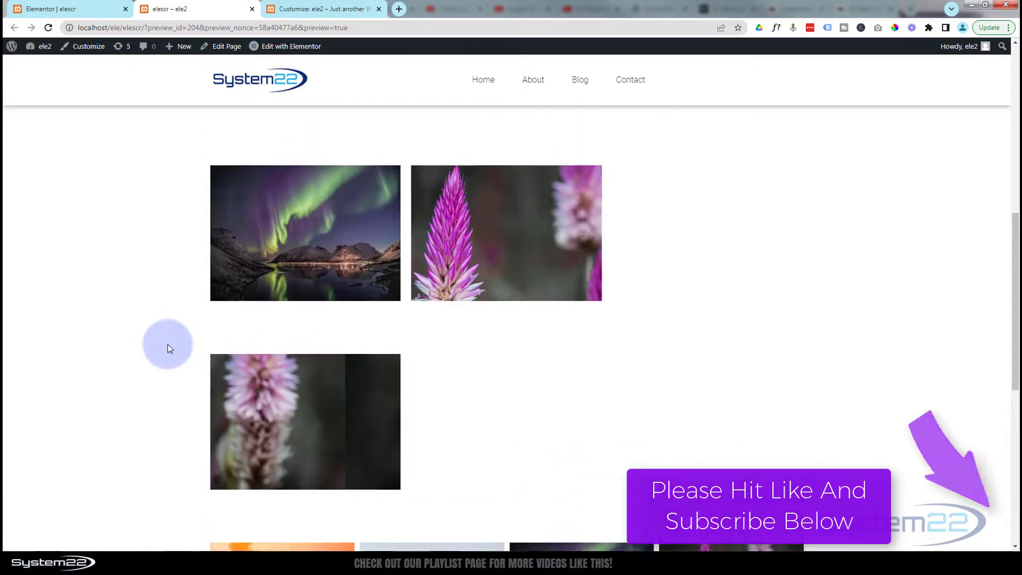
scroll(169, 349, down, 3)
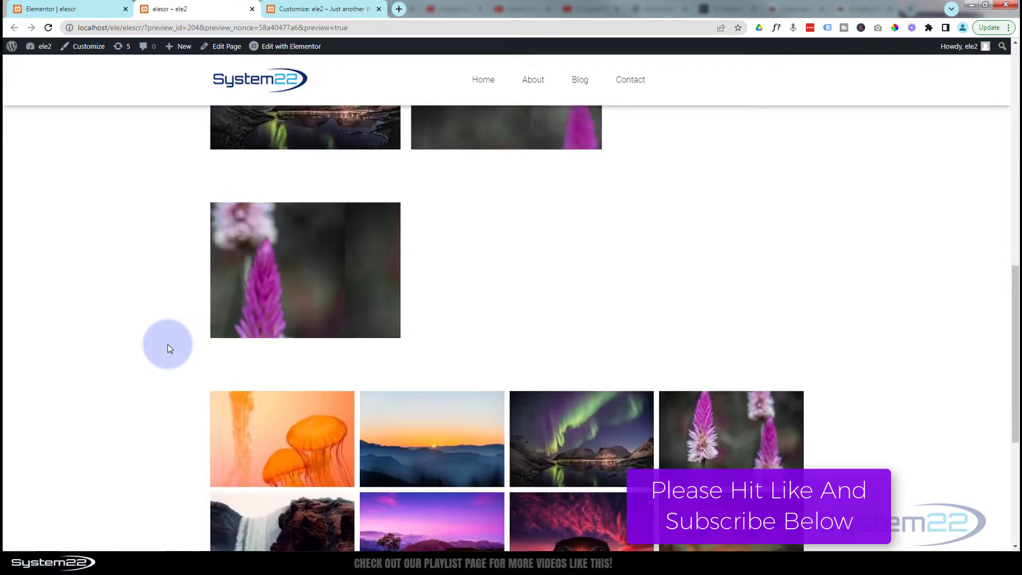
scroll(168, 347, up, 2)
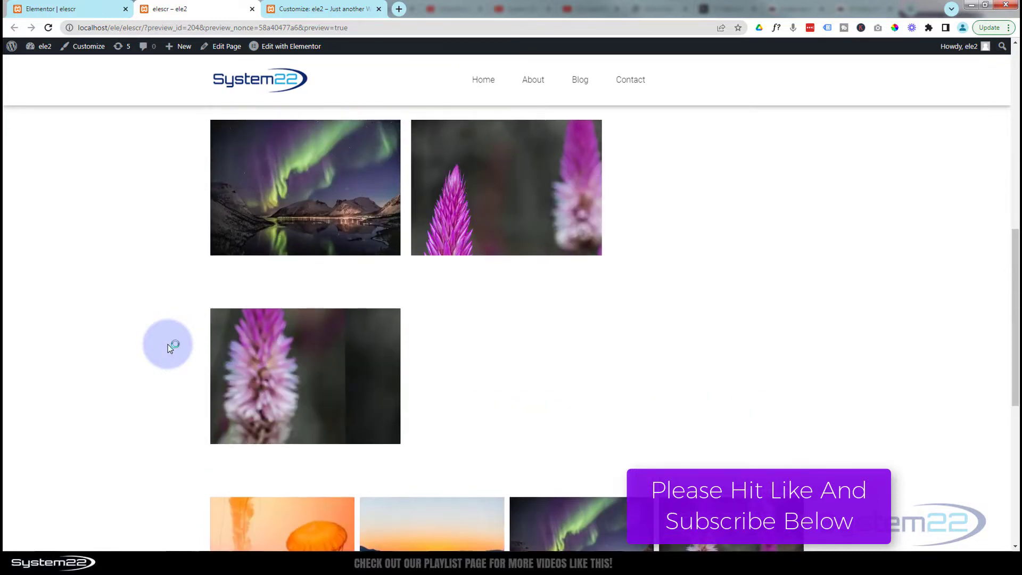
scroll(168, 344, up, 2)
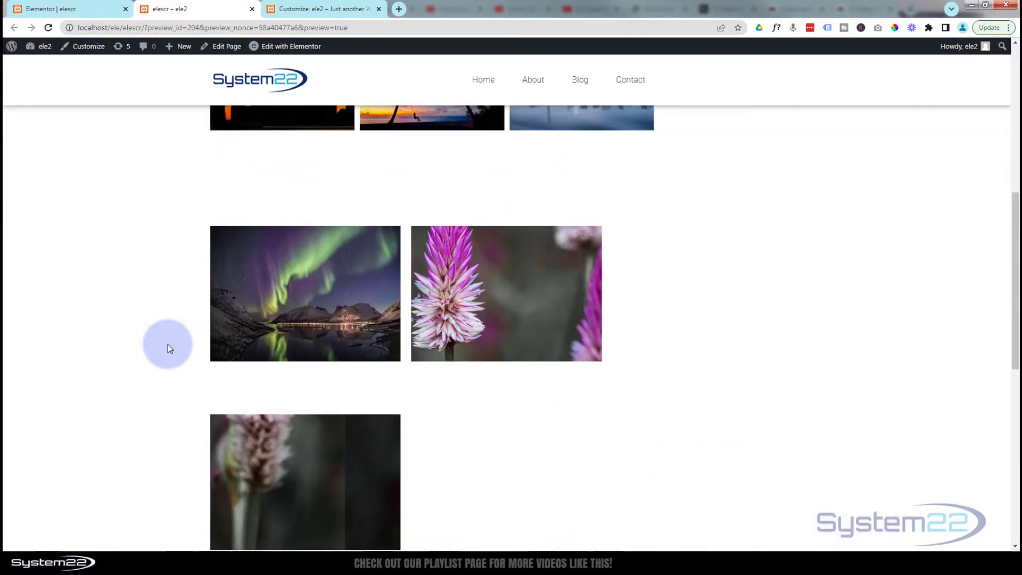